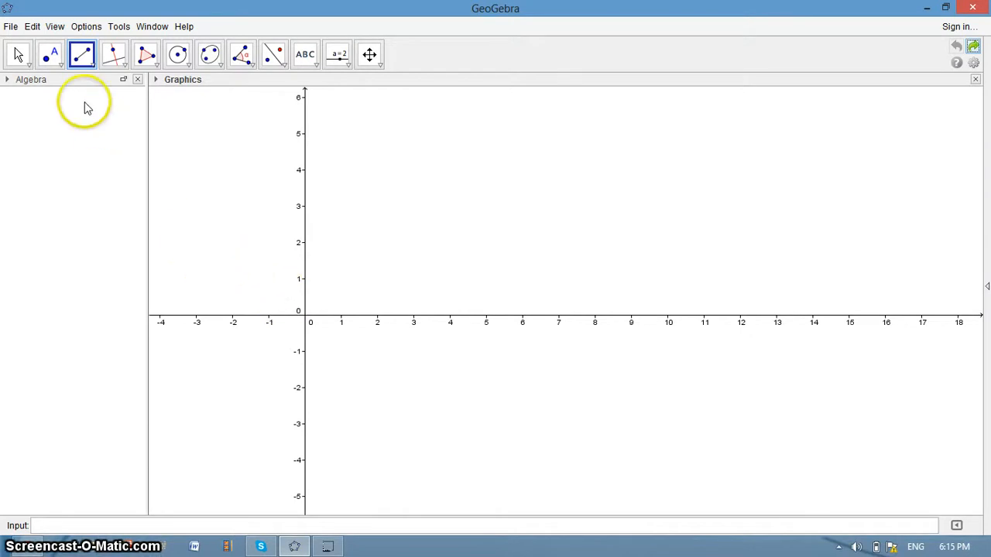
Place three free points at about (2.2, 3.8), (5.8, 4.1) and (5.8, 1.9).
{"action": "left_click", "coordinate": [58, 54]}
{"action": "left_click", "coordinate": [56, 54]}
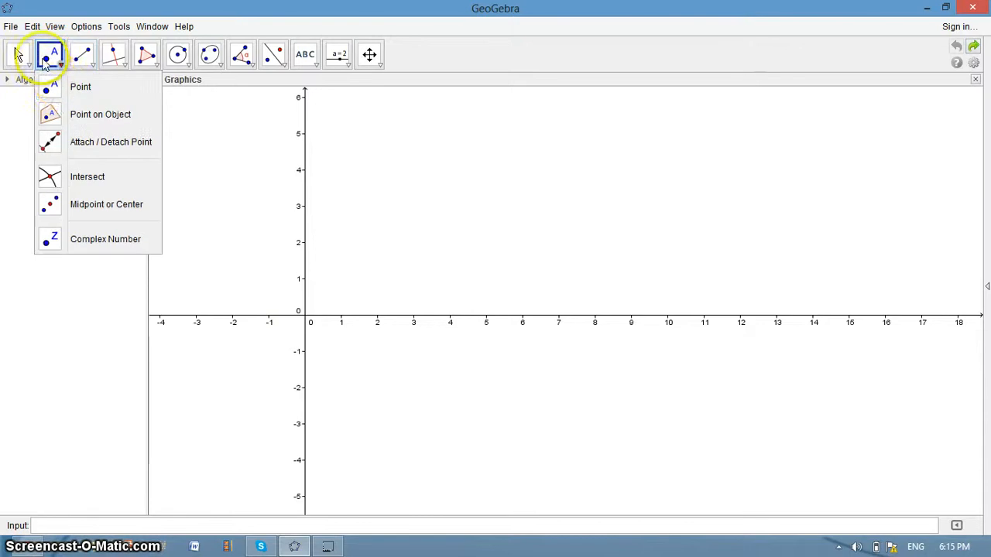
{"action": "left_click", "coordinate": [61, 86]}
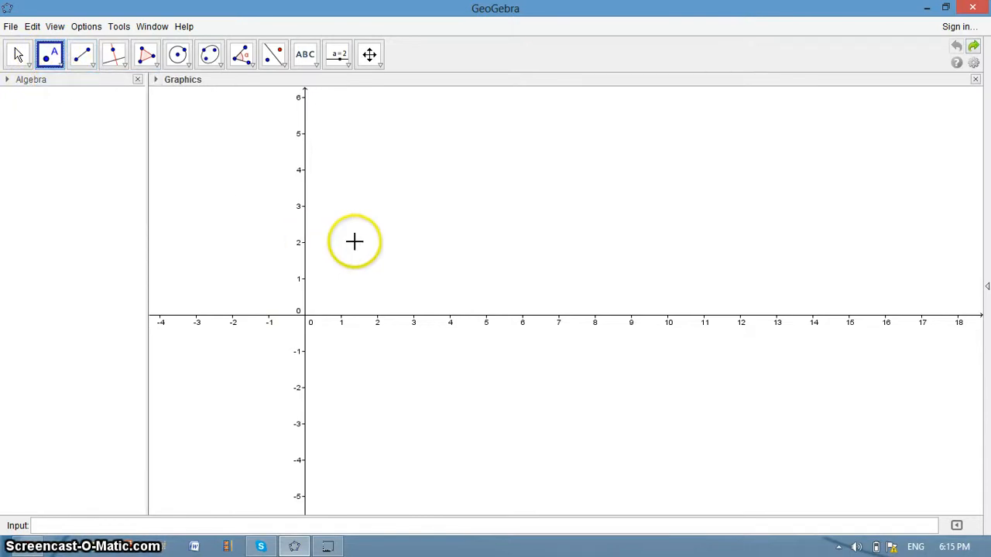
{"action": "left_click", "coordinate": [384, 178]}
{"action": "left_click", "coordinate": [688, 206]}
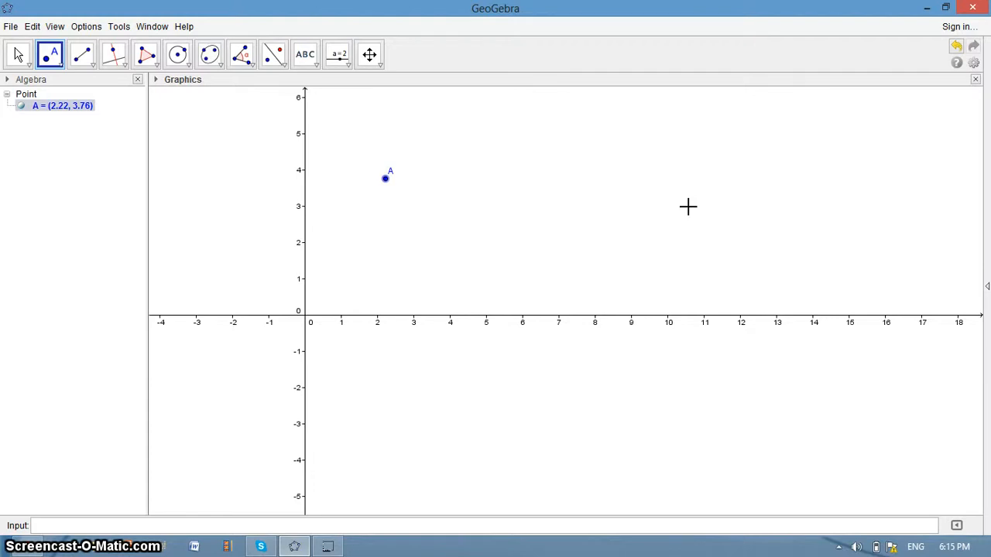
{"action": "left_click", "coordinate": [517, 166]}
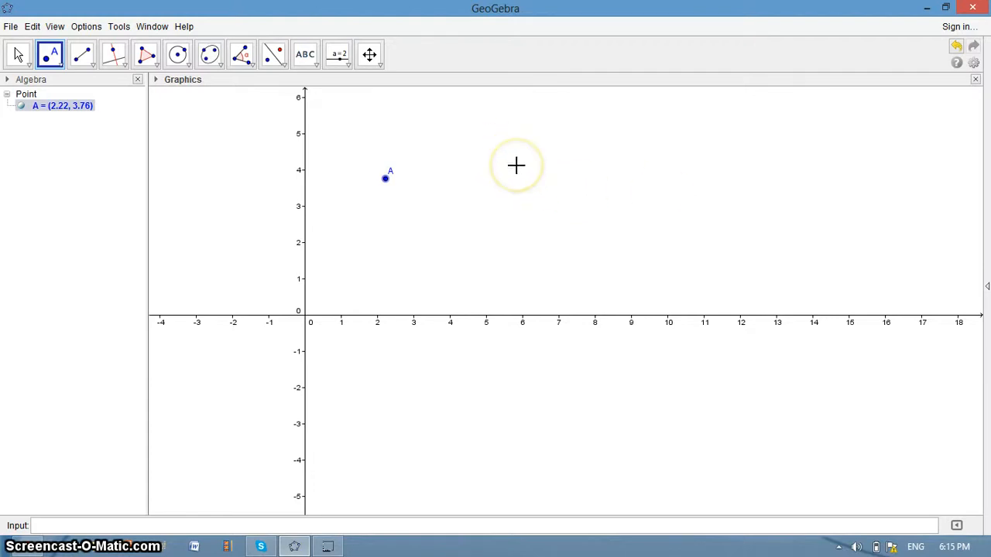
{"action": "left_click", "coordinate": [516, 165]}
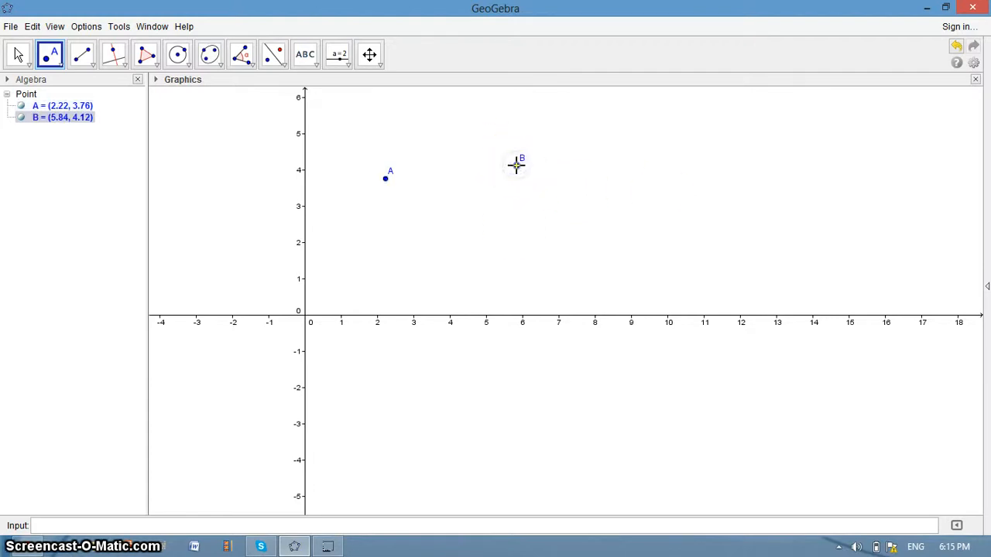
{"action": "left_click", "coordinate": [513, 247]}
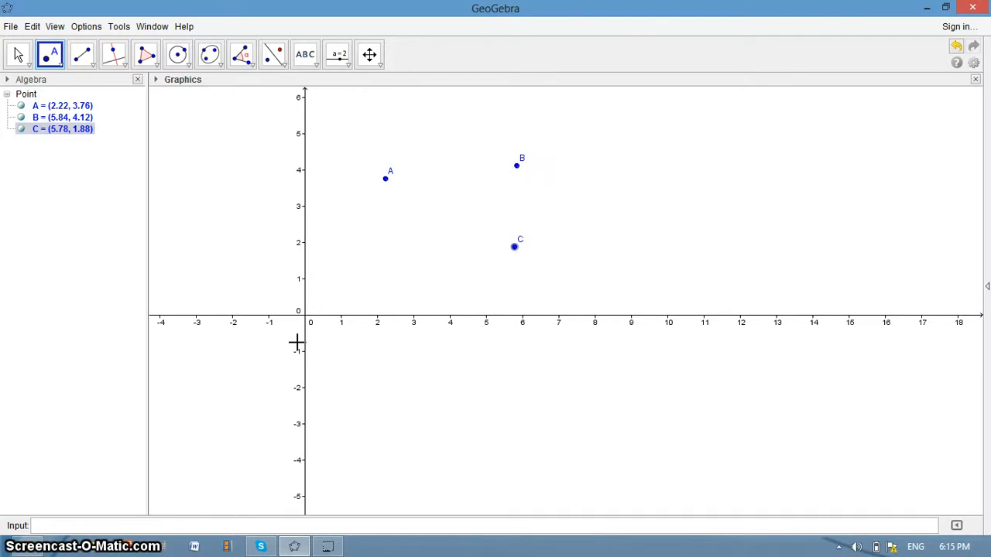
Draw two segments, one from point A to point B and one from point B to point C.
{"action": "left_click", "coordinate": [88, 63]}
{"action": "left_click", "coordinate": [93, 66]}
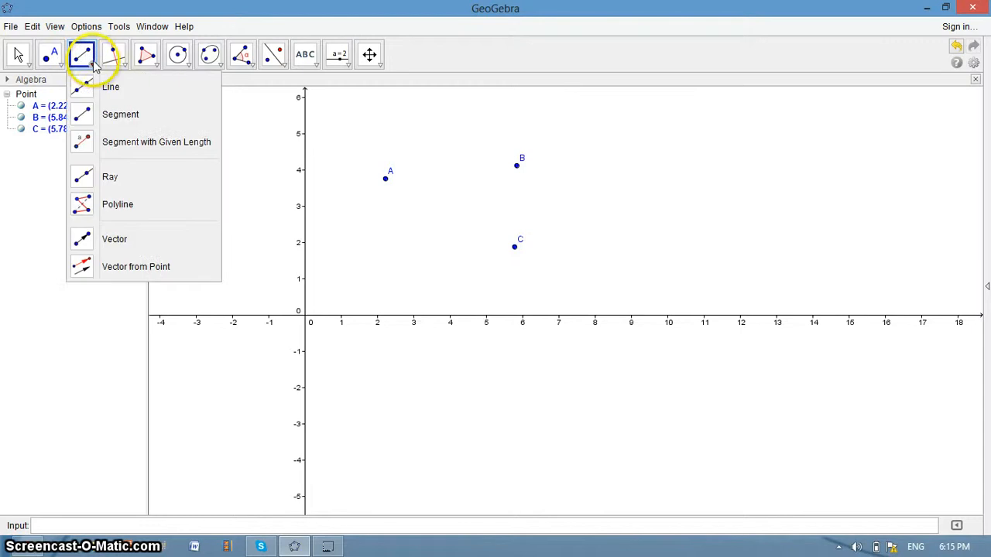
{"action": "left_click", "coordinate": [105, 127]}
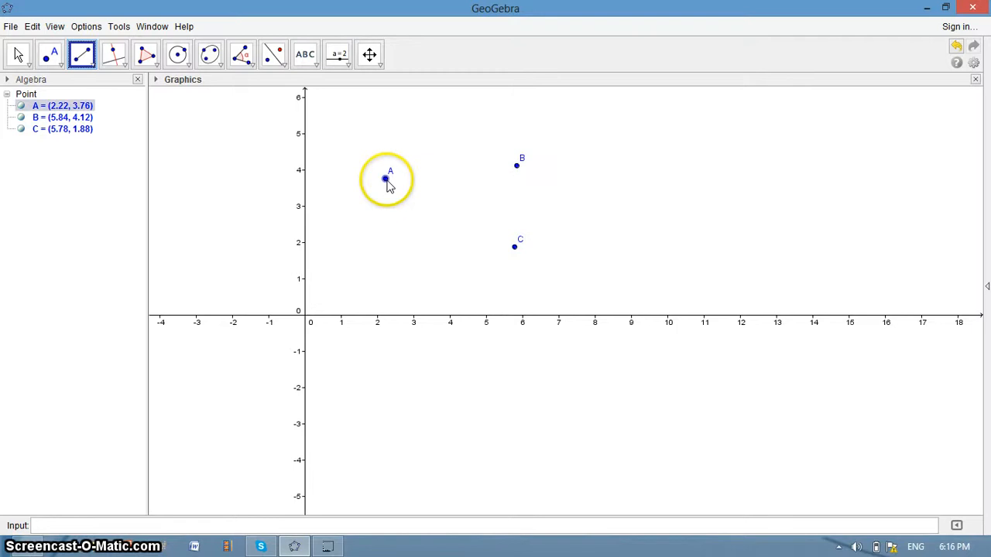
{"action": "left_click", "coordinate": [386, 180]}
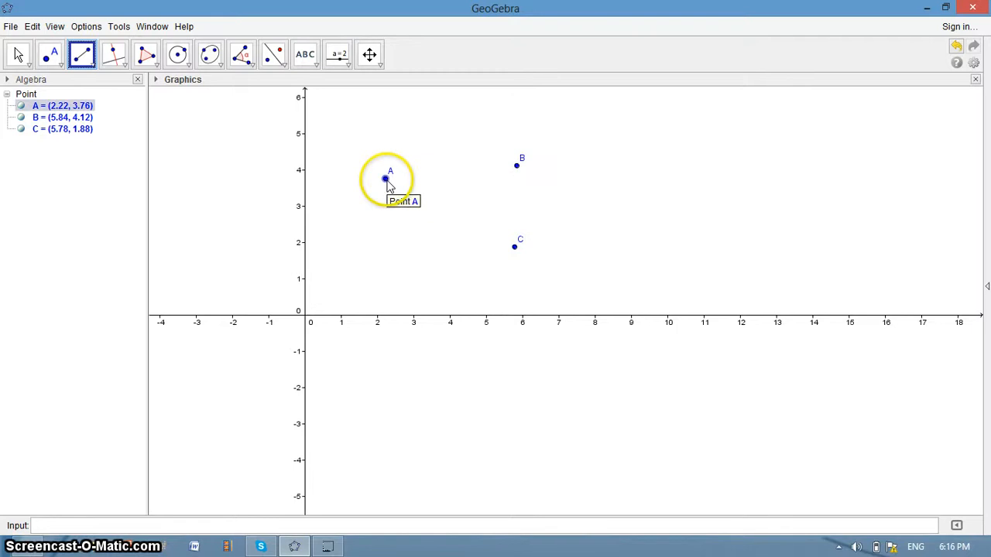
{"action": "left_click", "coordinate": [518, 166]}
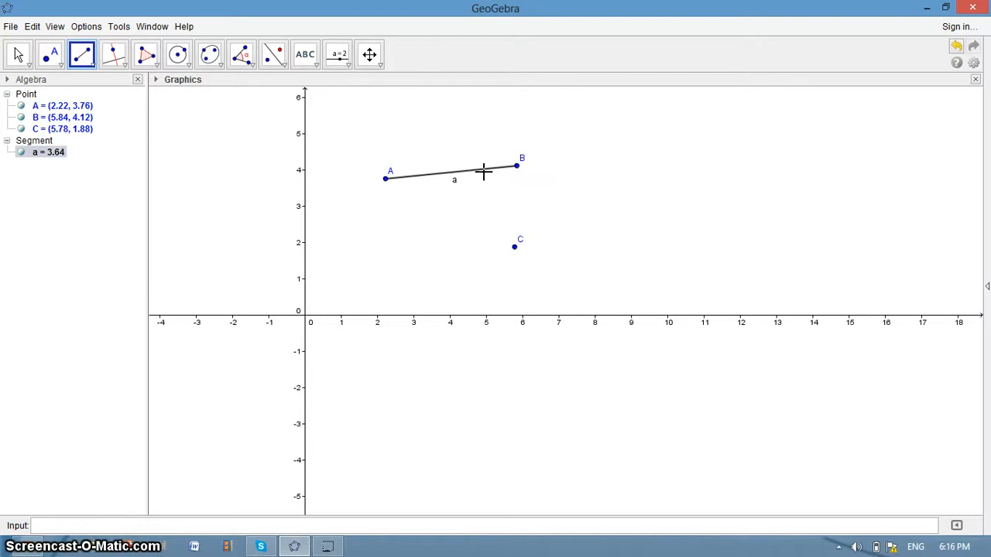
{"action": "left_click", "coordinate": [517, 167]}
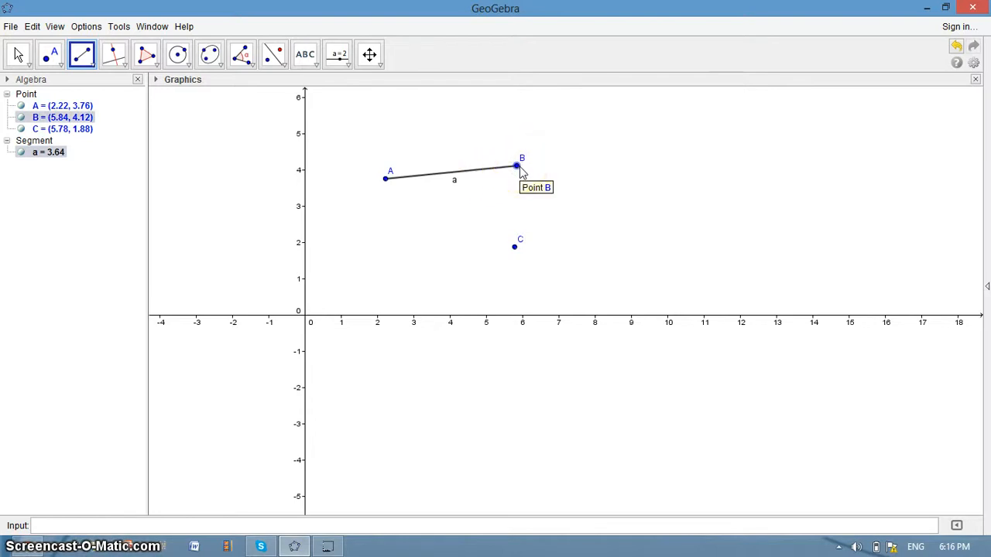
{"action": "left_click_drag", "start_coordinate": [519, 167], "coordinate": [515, 246]}
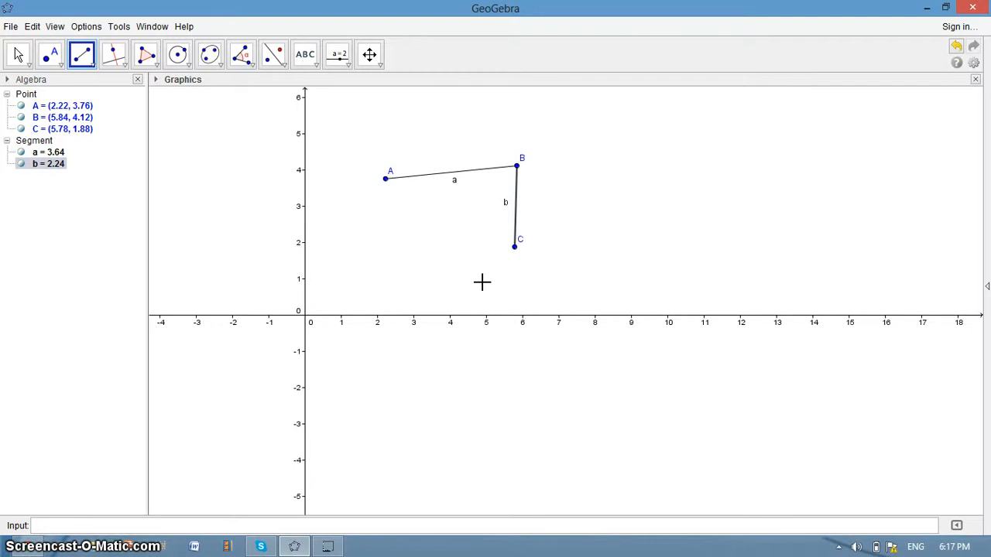
Construct a line through point C parallel to segment AB.
{"action": "left_click", "coordinate": [124, 62]}
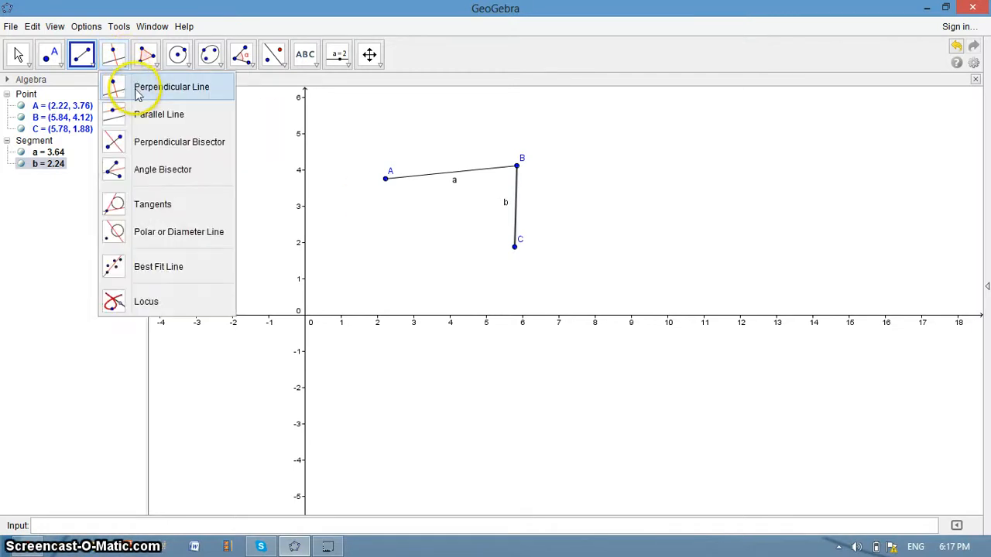
{"action": "left_click", "coordinate": [147, 115]}
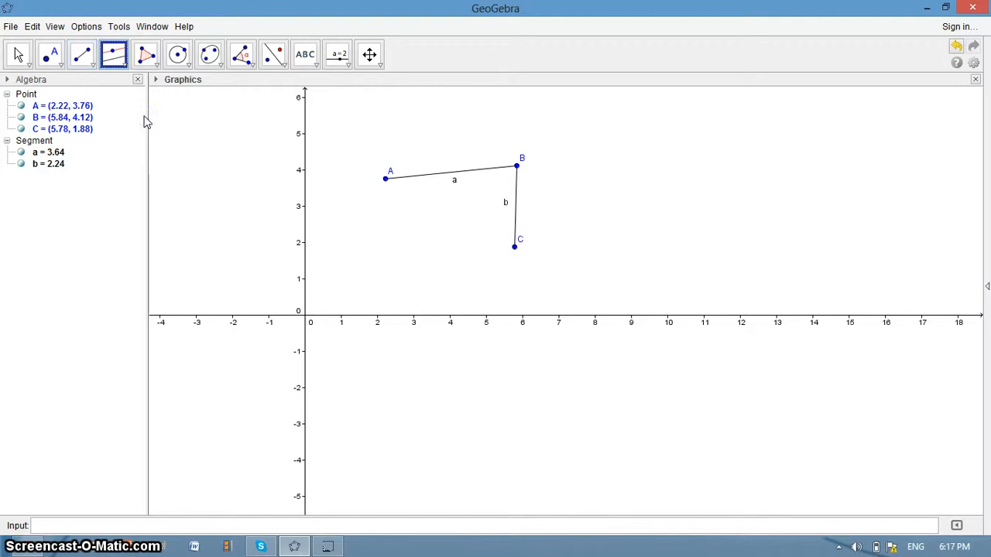
{"action": "left_click", "coordinate": [433, 175]}
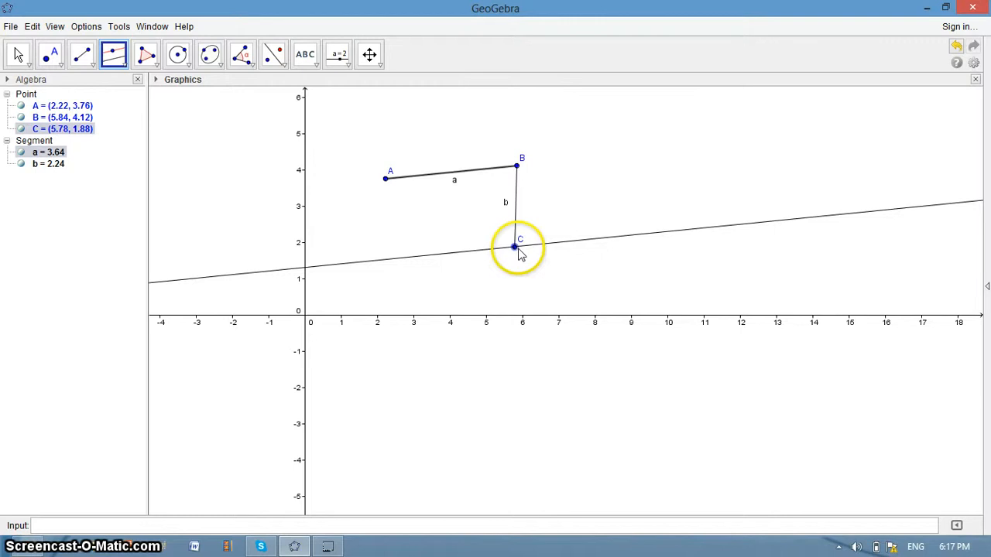
{"action": "left_click", "coordinate": [515, 247]}
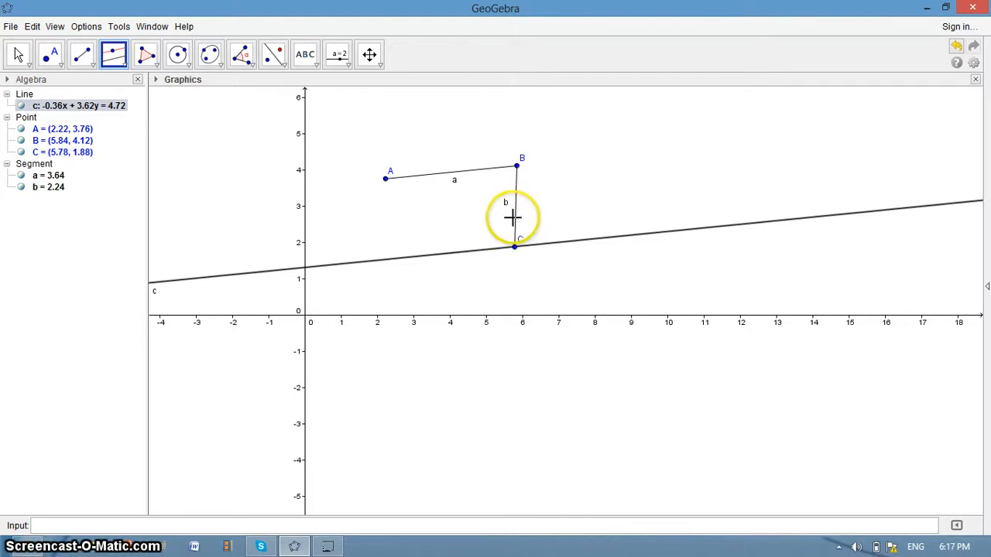
Construct a line through point A parallel to segment BC.
{"action": "left_click", "coordinate": [513, 220]}
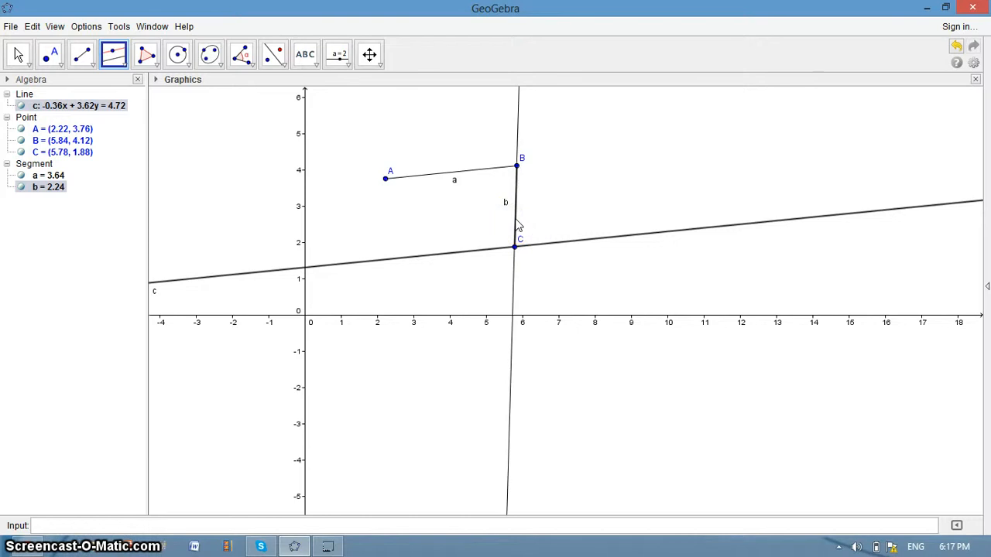
{"action": "left_click", "coordinate": [385, 179]}
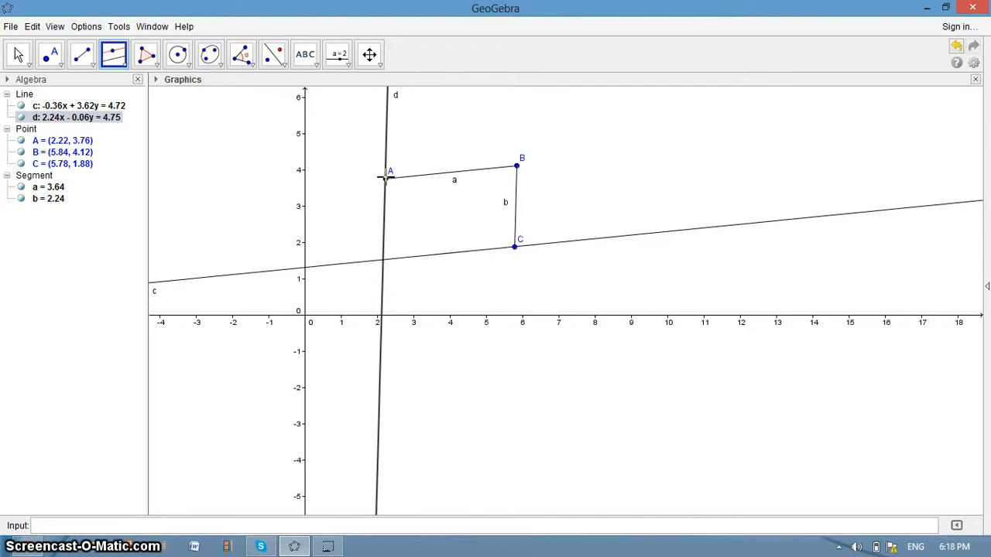
{"action": "left_click", "coordinate": [386, 219]}
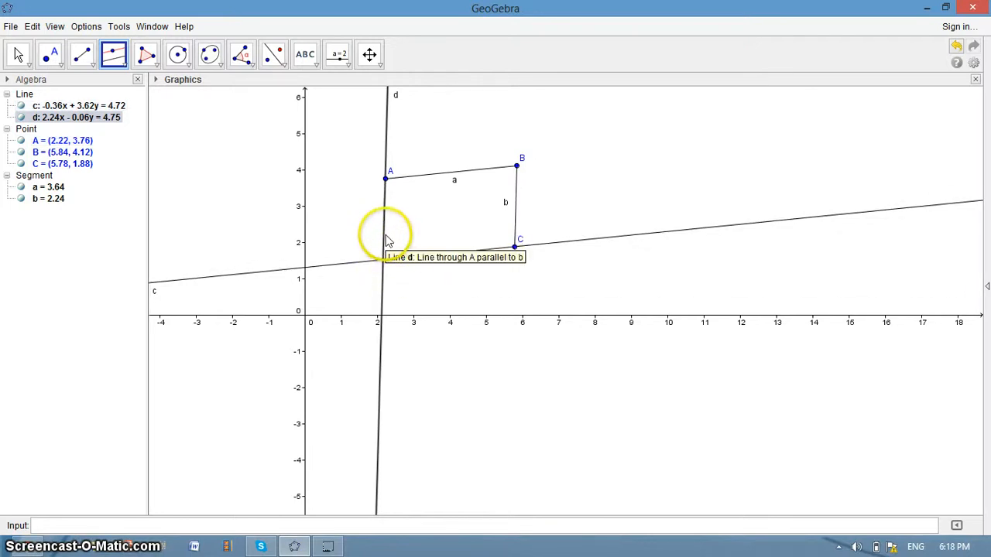
{"action": "left_click", "coordinate": [303, 171]}
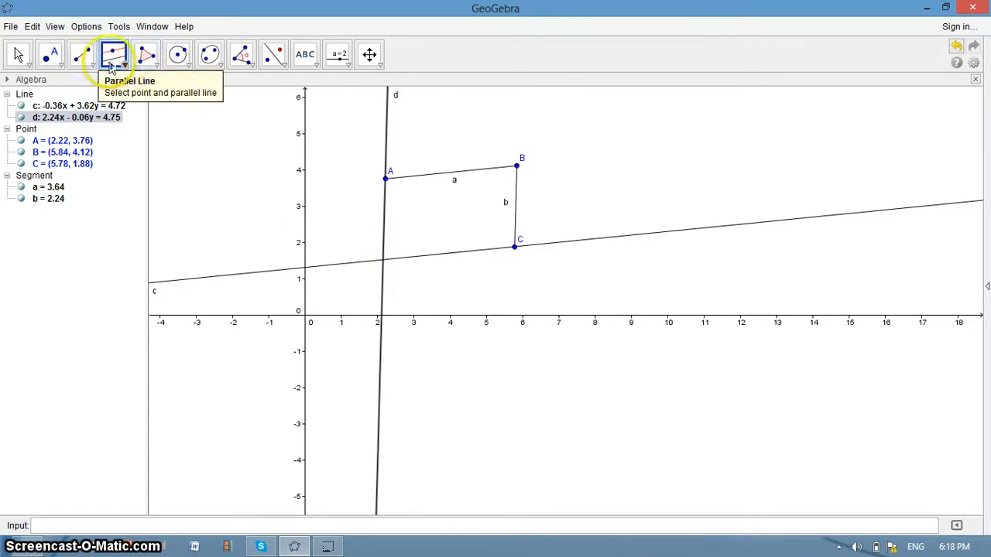
Create the intersection point of the two parallel lines as the fourth vertex.
{"action": "left_click", "coordinate": [62, 66]}
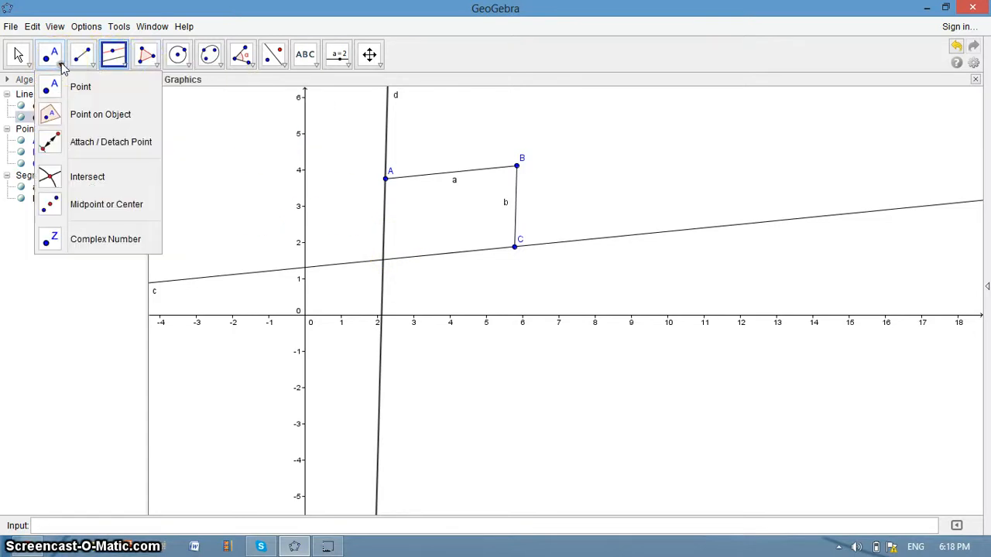
{"action": "left_click", "coordinate": [83, 184]}
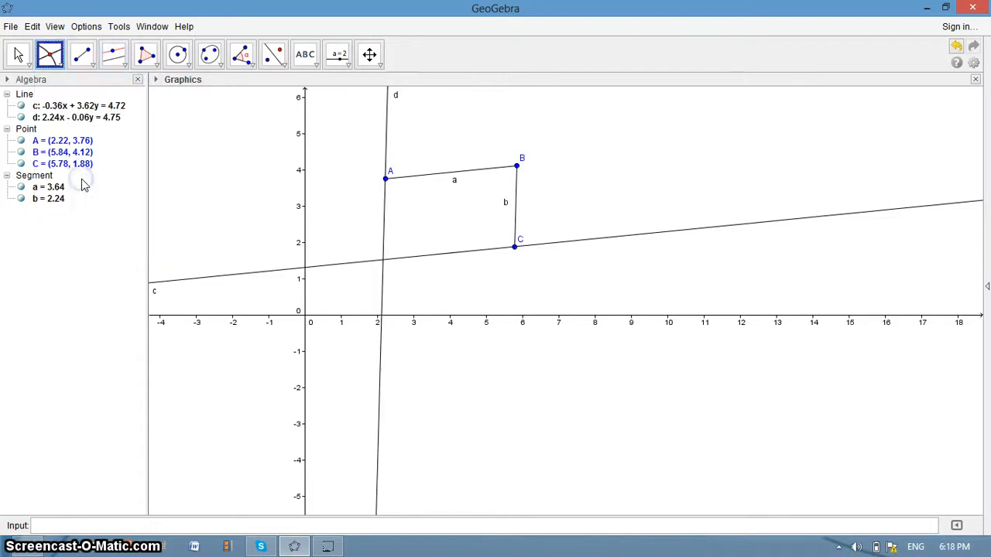
{"action": "left_click", "coordinate": [384, 224]}
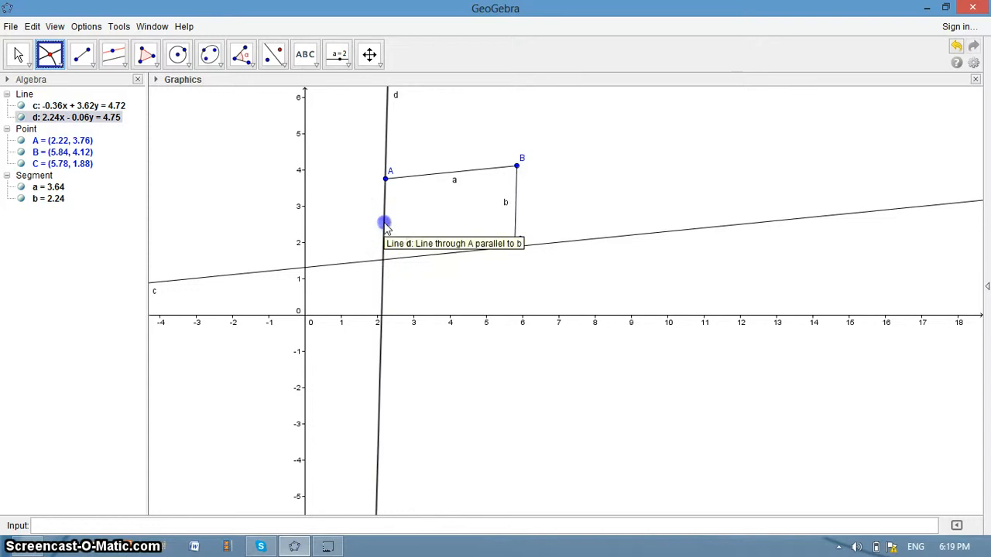
{"action": "left_click", "coordinate": [433, 256]}
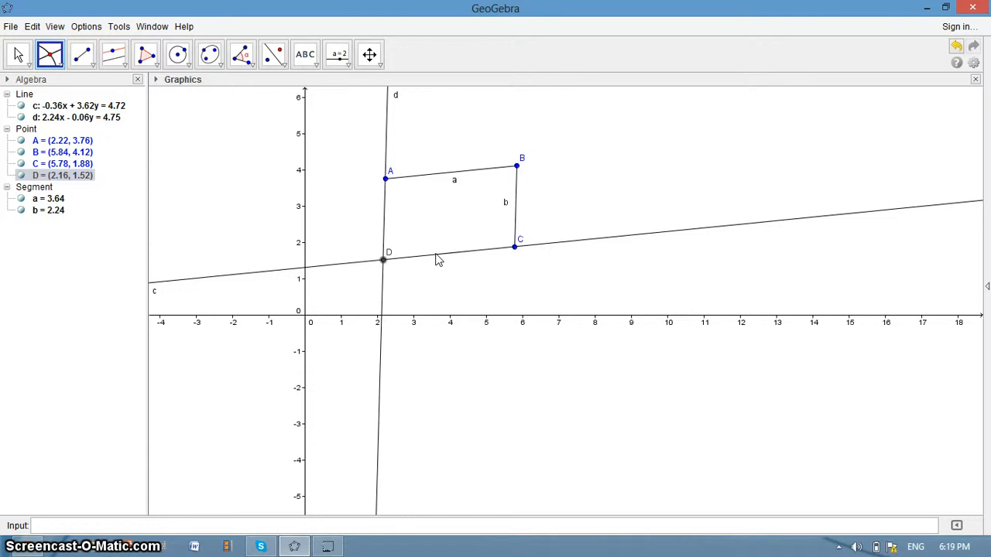
{"action": "left_click", "coordinate": [406, 252]}
{"action": "left_click", "coordinate": [385, 261]}
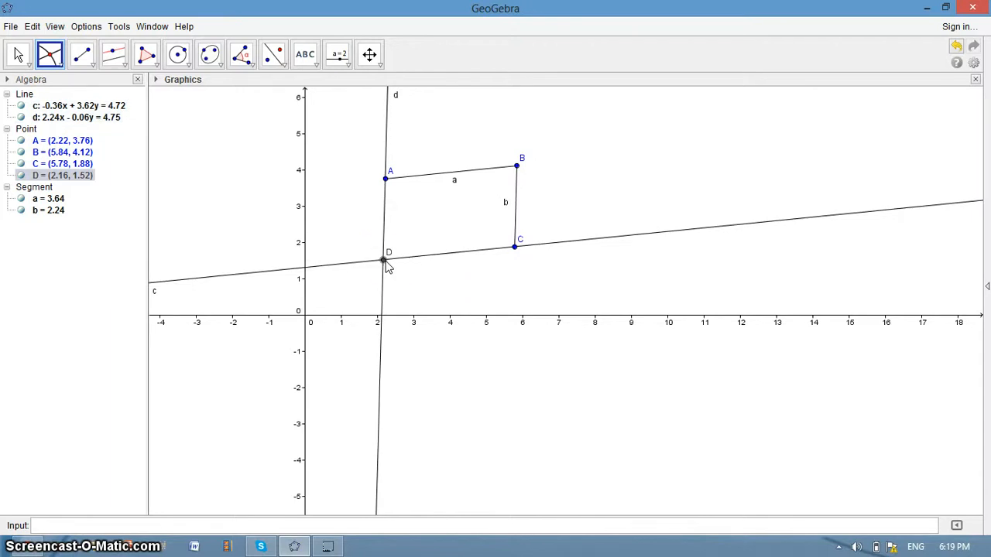
{"action": "left_click", "coordinate": [384, 285]}
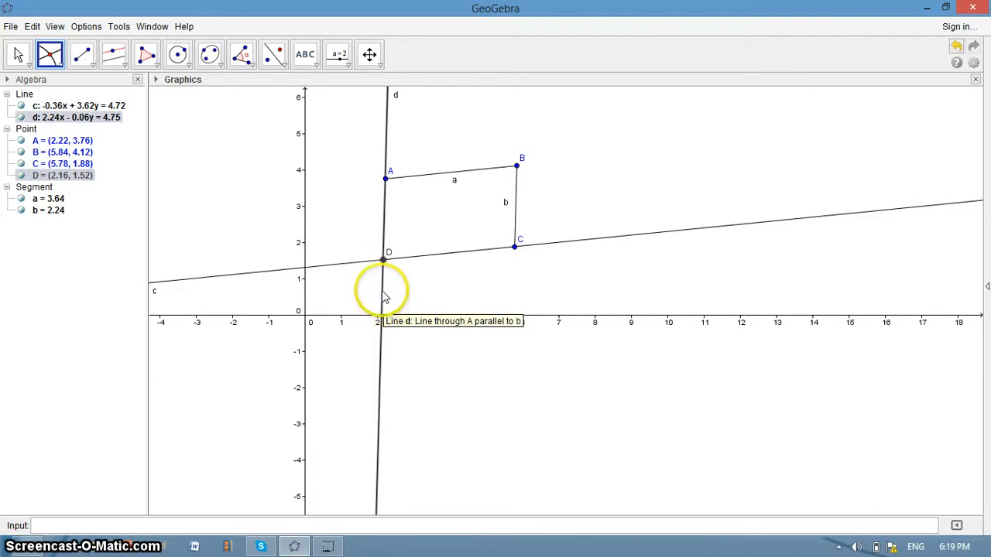
{"action": "double_click", "coordinate": [381, 292]}
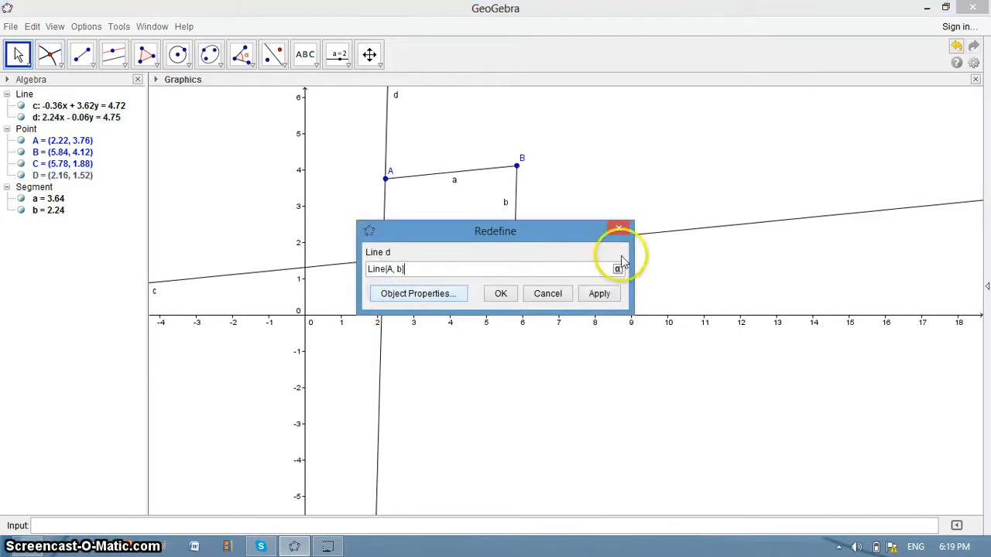
{"action": "left_click", "coordinate": [618, 228]}
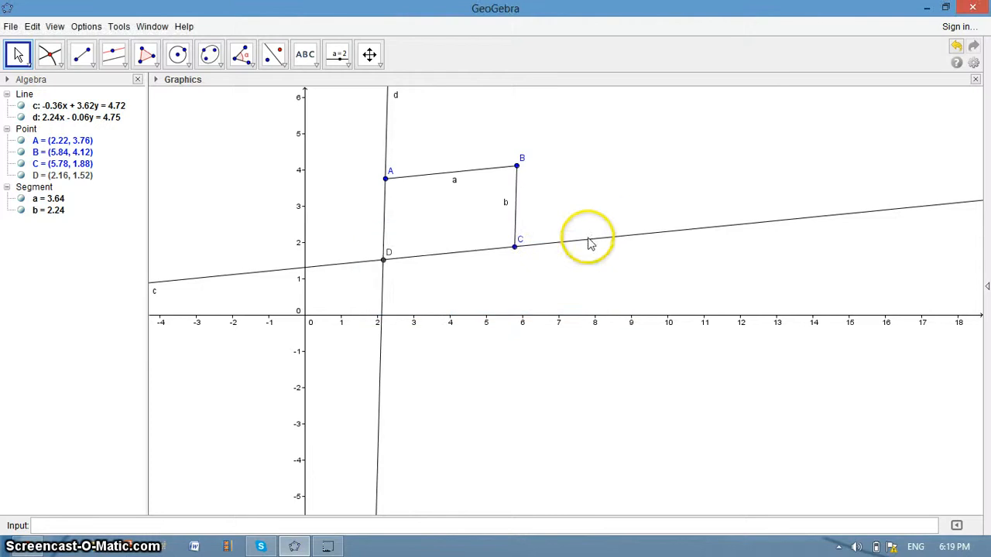
Hide both construction lines, the one through A parallel to BC and the one through C parallel to AB.
{"action": "right_click", "coordinate": [384, 312]}
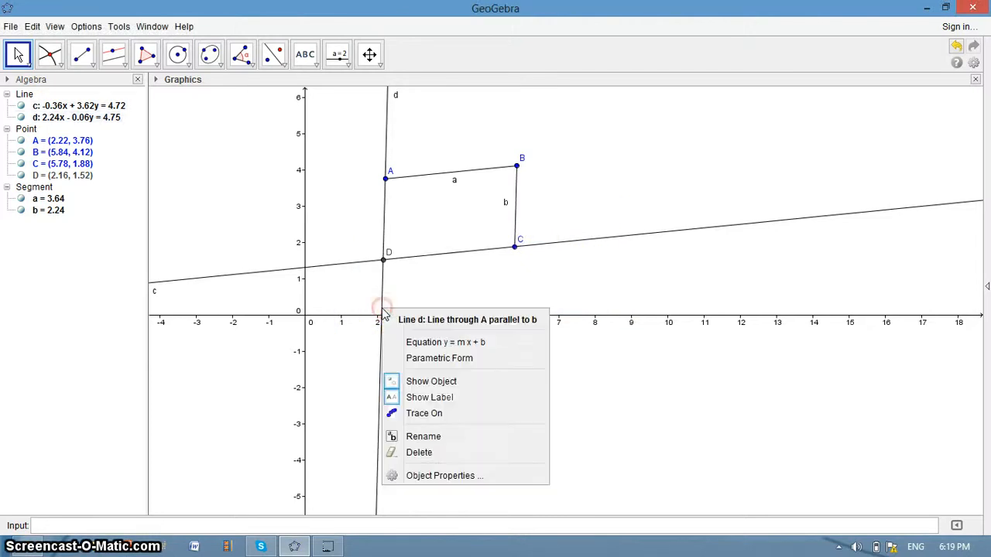
{"action": "left_click", "coordinate": [413, 385]}
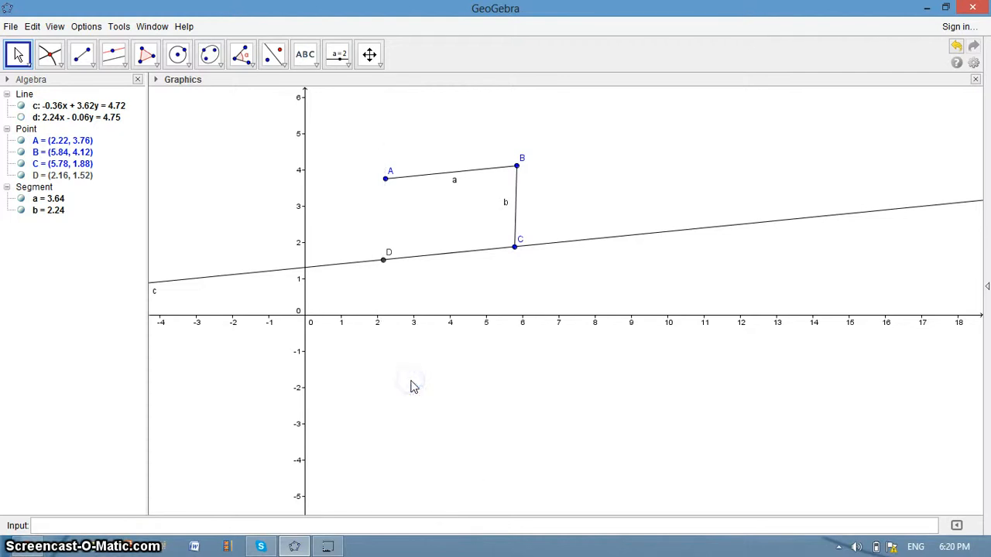
{"action": "left_click", "coordinate": [343, 269]}
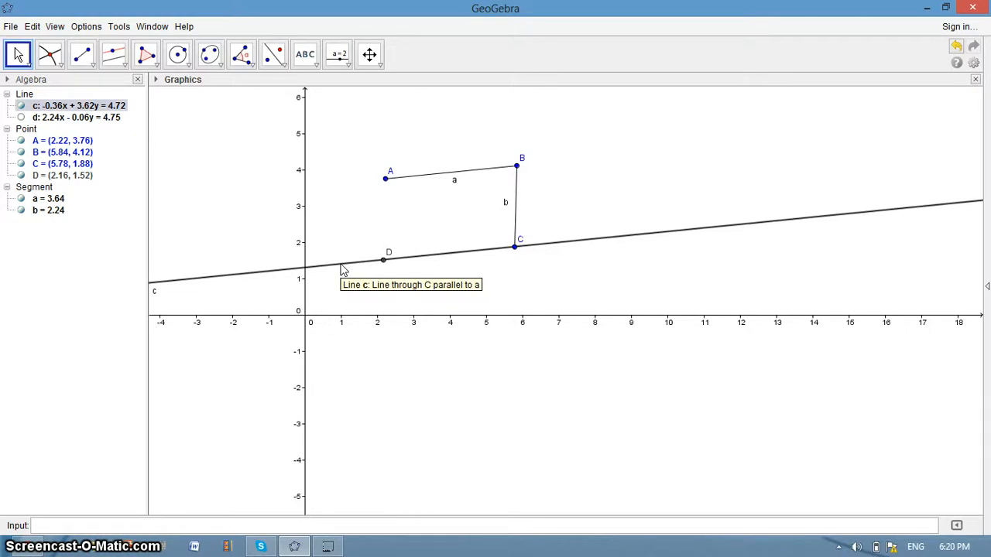
{"action": "left_click", "coordinate": [339, 264]}
{"action": "left_click", "coordinate": [339, 263]}
{"action": "right_click", "coordinate": [340, 265]}
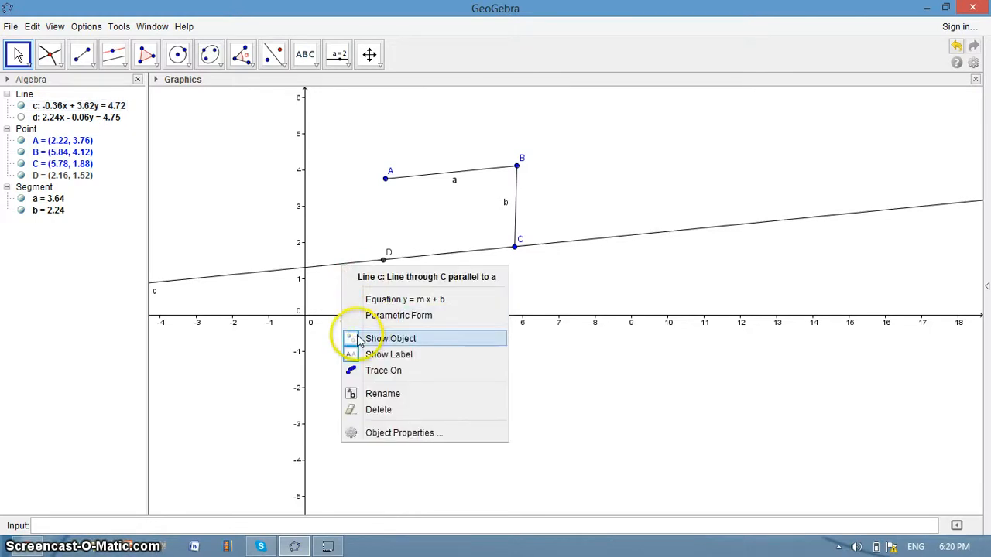
{"action": "left_click", "coordinate": [359, 339]}
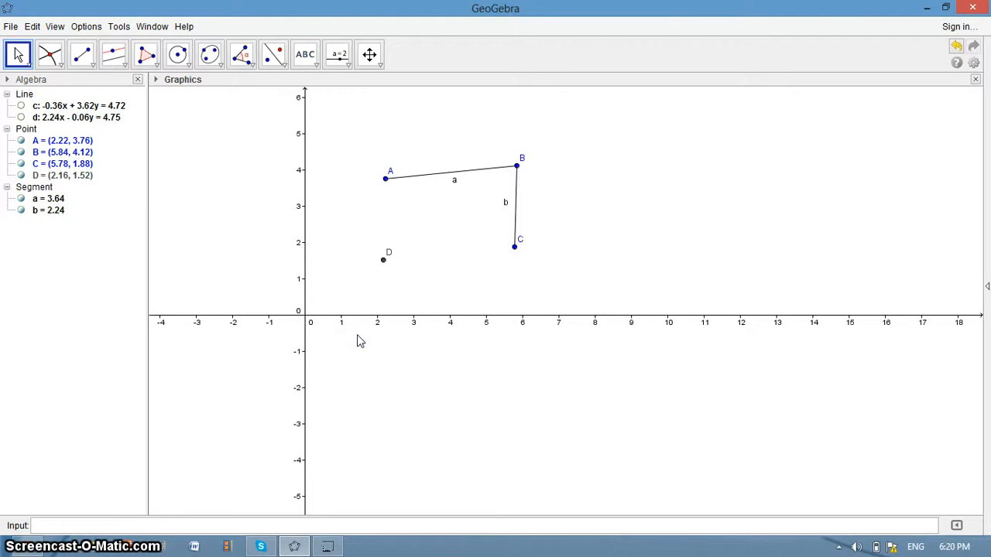
{"action": "left_click", "coordinate": [363, 302]}
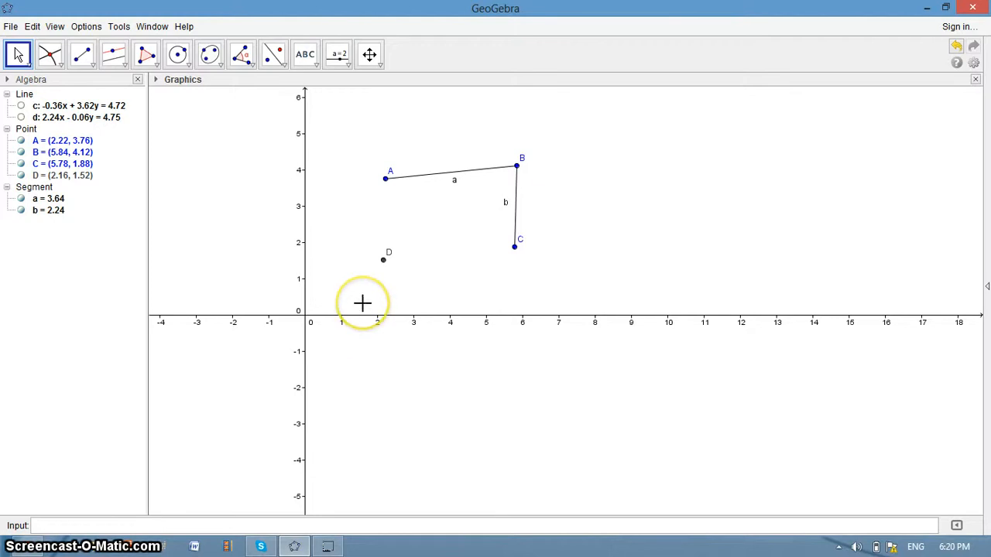
{"action": "left_click", "coordinate": [362, 298]}
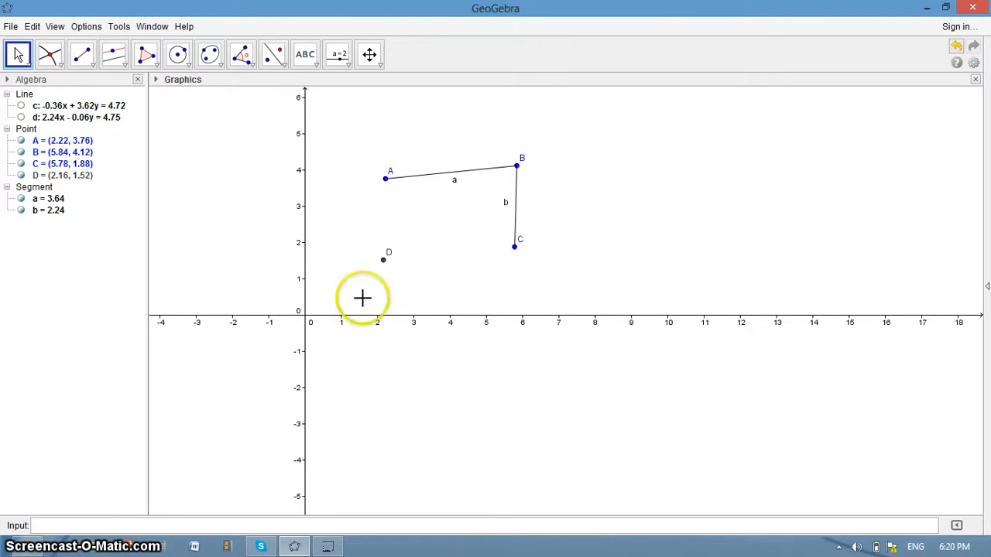
{"action": "left_click", "coordinate": [385, 179]}
{"action": "left_click", "coordinate": [387, 245]}
{"action": "left_click", "coordinate": [386, 180]}
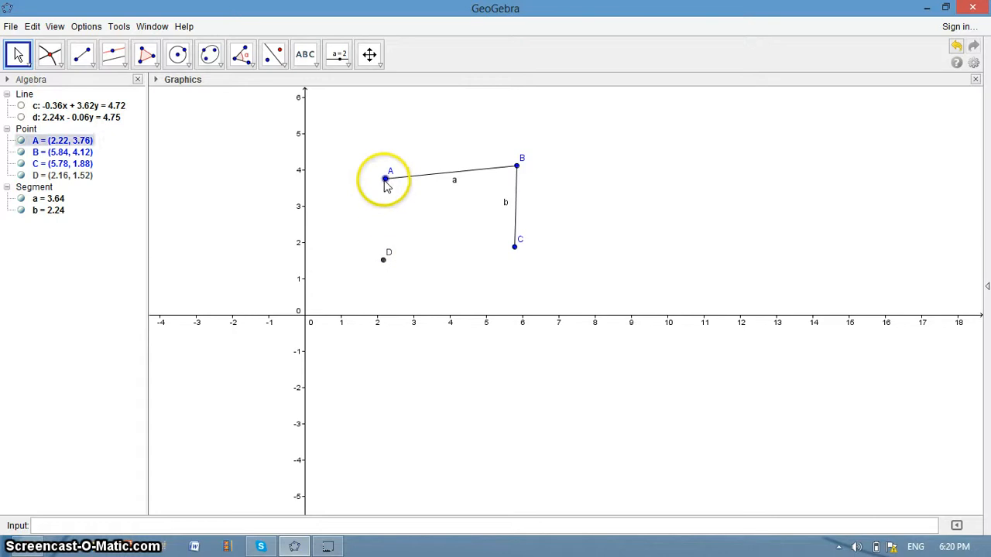
{"action": "left_click", "coordinate": [382, 242]}
{"action": "left_click", "coordinate": [384, 260]}
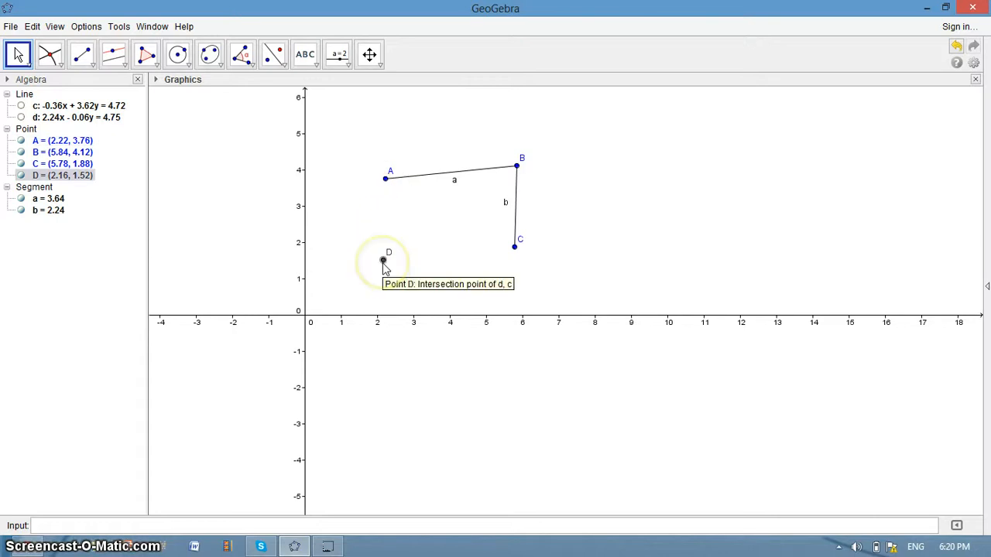
{"action": "left_click", "coordinate": [522, 256]}
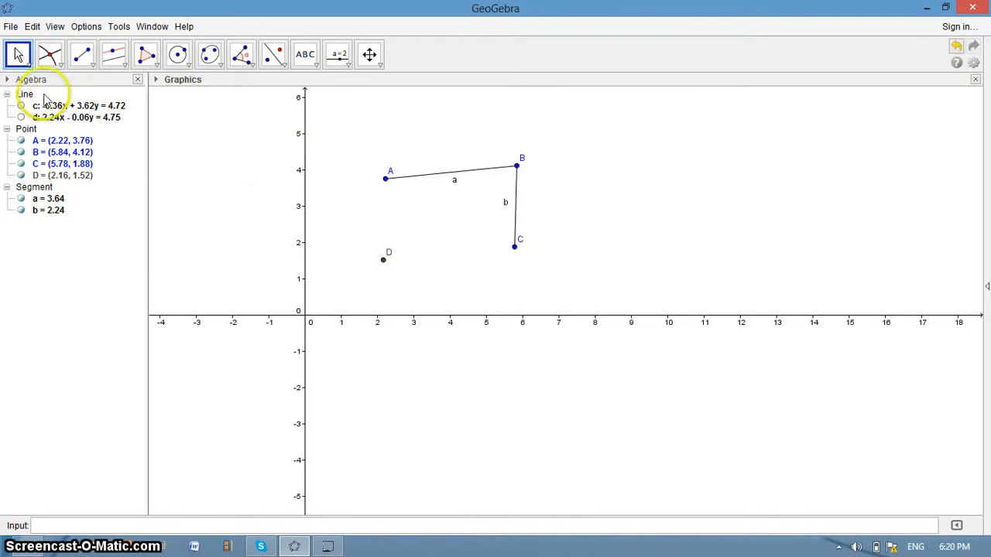
Complete the parallelogram's sides with segments from A to D and from D to C.
{"action": "left_click", "coordinate": [85, 60]}
{"action": "left_click", "coordinate": [113, 54]}
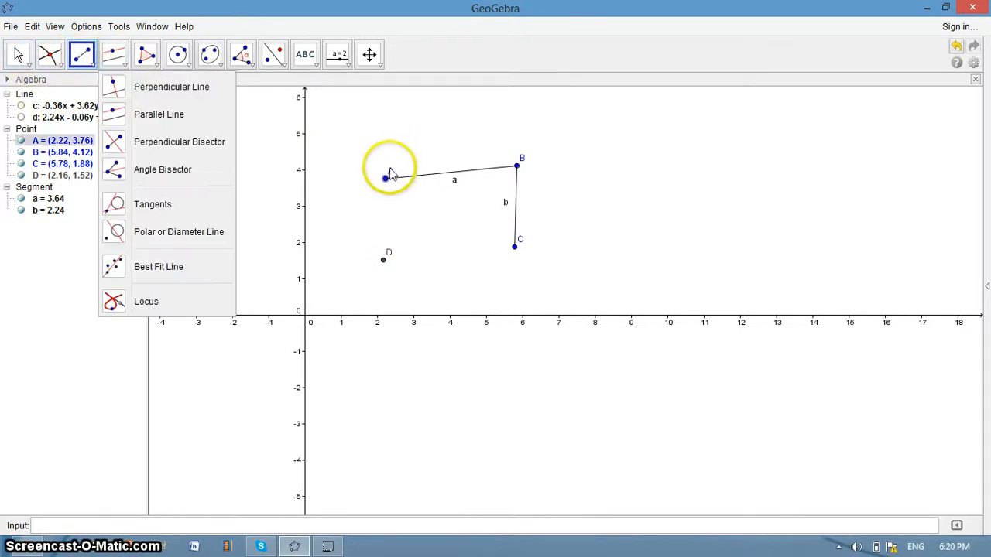
{"action": "left_click", "coordinate": [85, 58]}
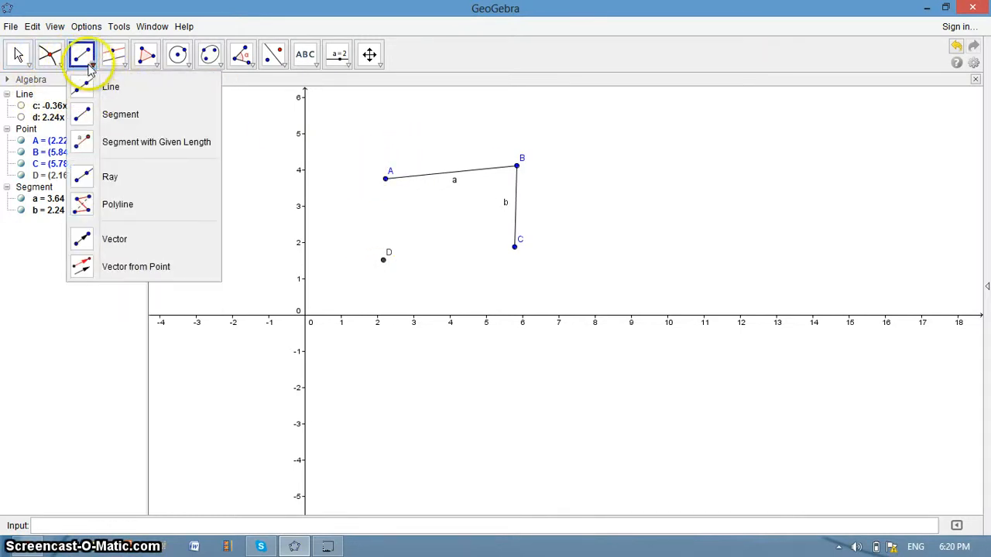
{"action": "left_click", "coordinate": [104, 115]}
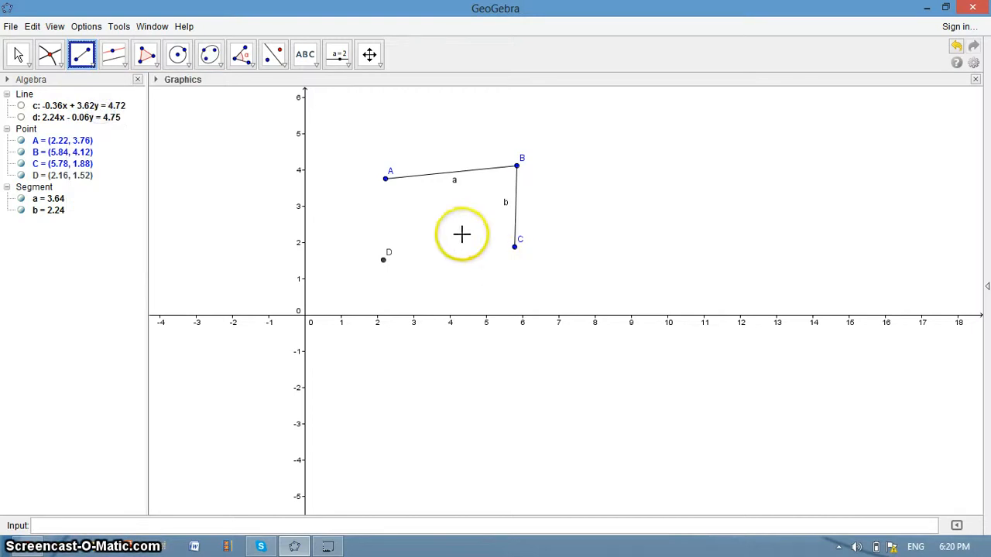
{"action": "left_click", "coordinate": [386, 179]}
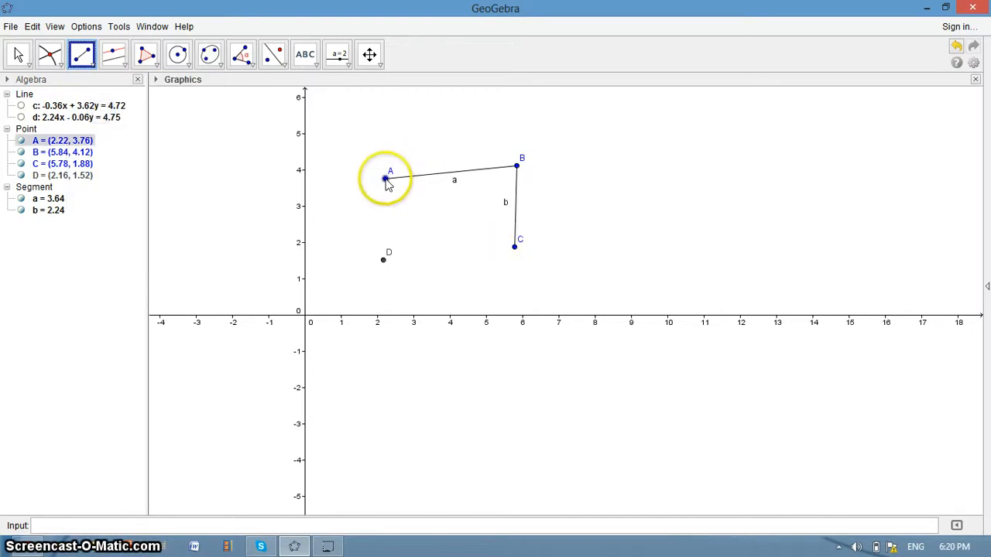
{"action": "left_click", "coordinate": [384, 260]}
{"action": "left_click", "coordinate": [384, 260]}
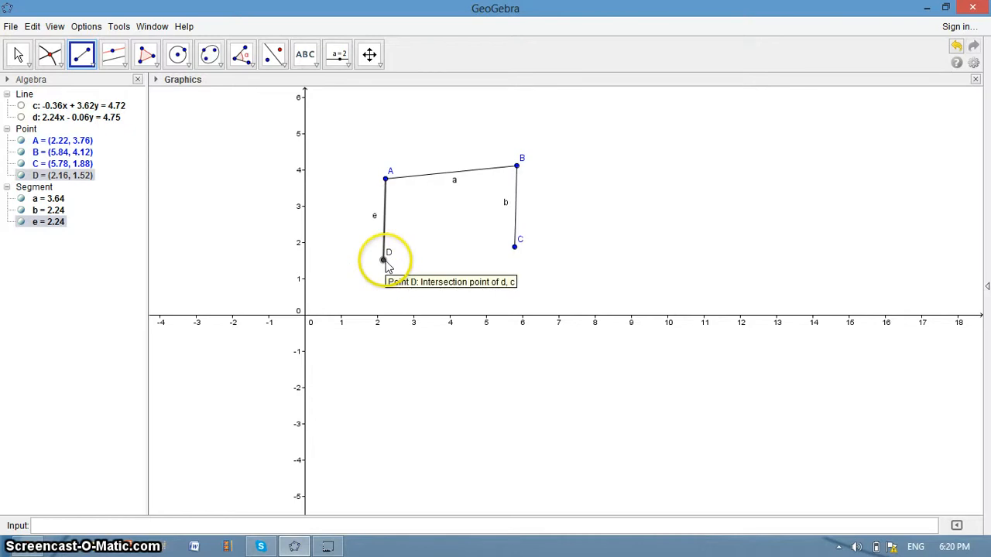
{"action": "left_click", "coordinate": [384, 260]}
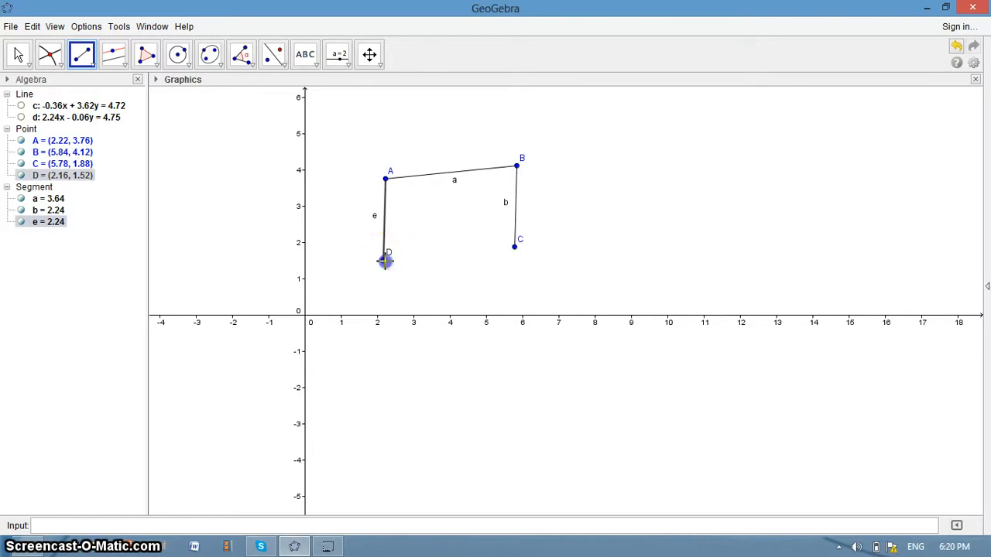
{"action": "left_click", "coordinate": [515, 248]}
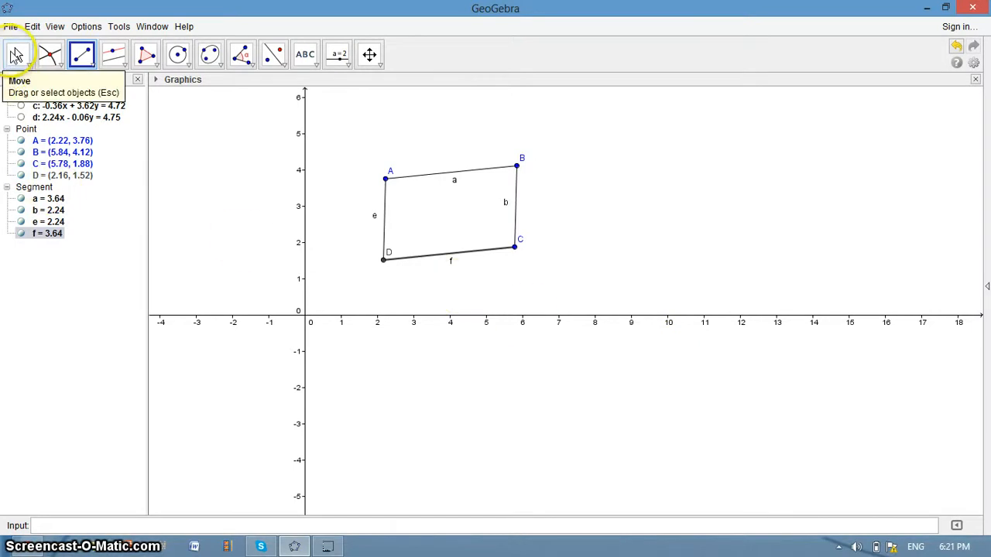
Move vertex B down below the x-axis to test how the parallelogram behaves.
{"action": "left_click", "coordinate": [16, 56]}
{"action": "left_click", "coordinate": [48, 55]}
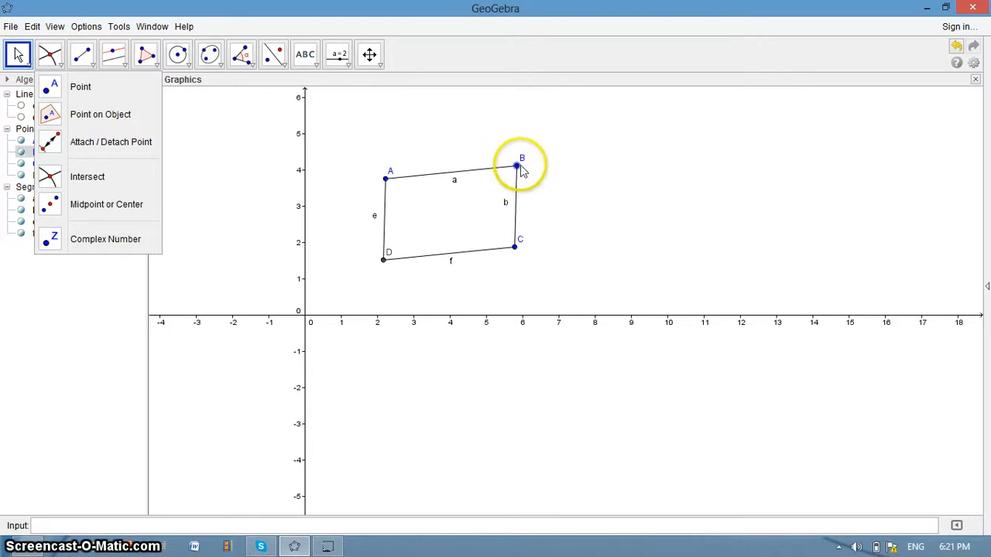
{"action": "left_click_drag", "start_coordinate": [521, 168], "coordinate": [451, 360]}
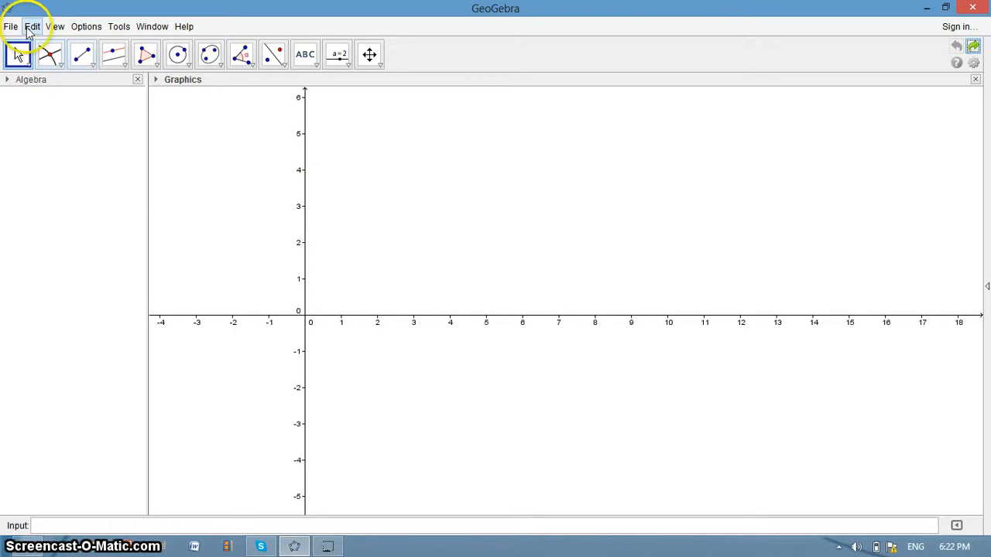
Place two free points on the empty canvas, A at about (2.8, 3.18) and B at about (7.32, 3.64).
{"action": "left_click", "coordinate": [65, 69]}
{"action": "left_click", "coordinate": [79, 86]}
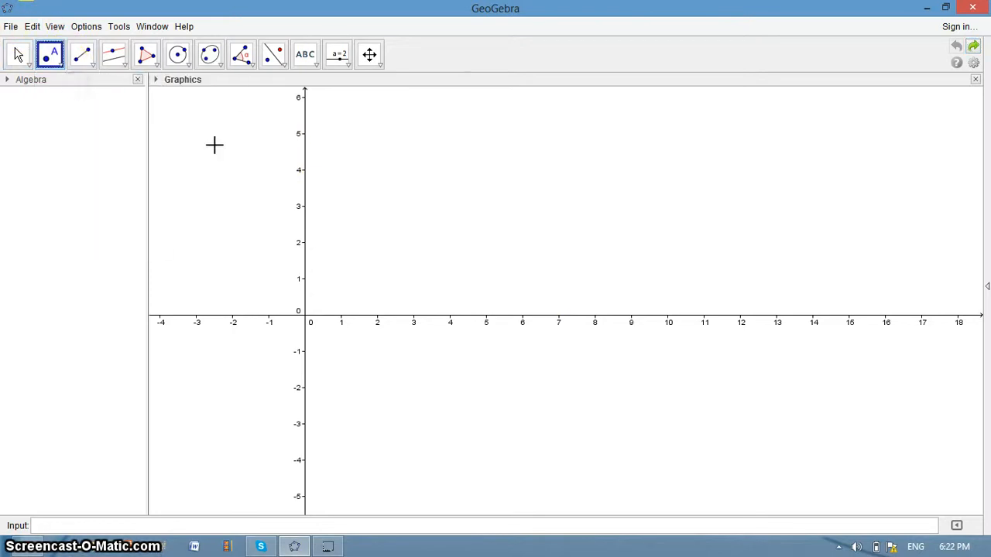
{"action": "double_click", "coordinate": [406, 199]}
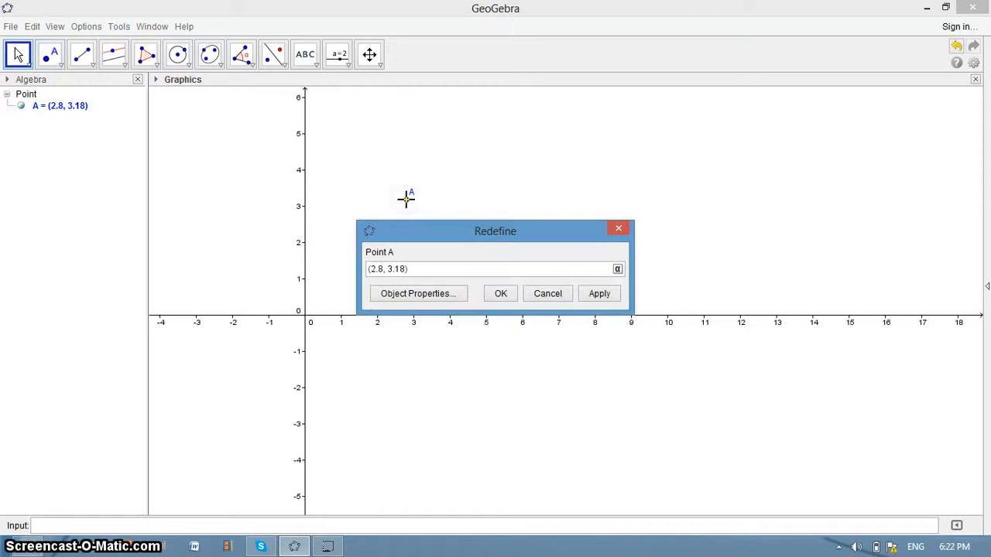
{"action": "left_click", "coordinate": [618, 225]}
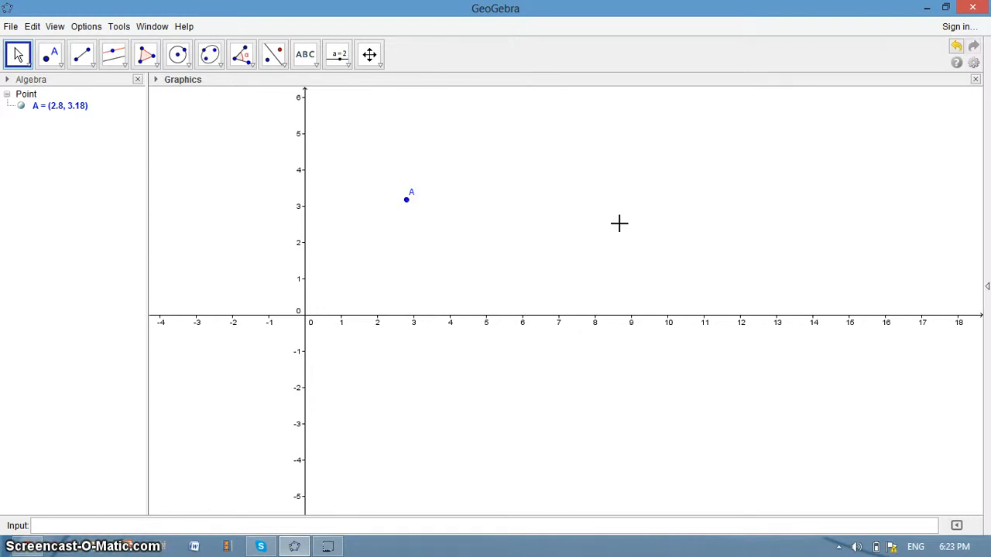
{"action": "left_click", "coordinate": [555, 198]}
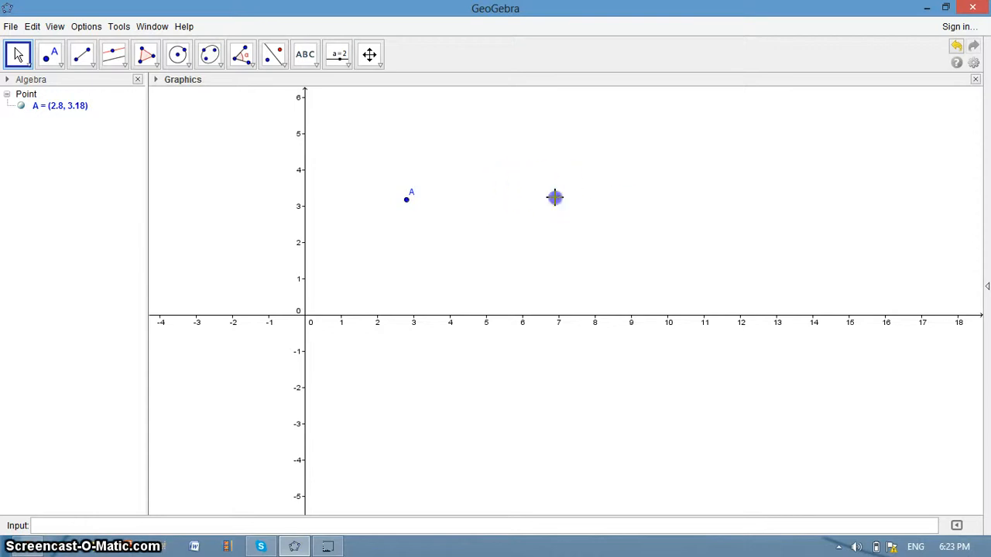
{"action": "left_click", "coordinate": [60, 67]}
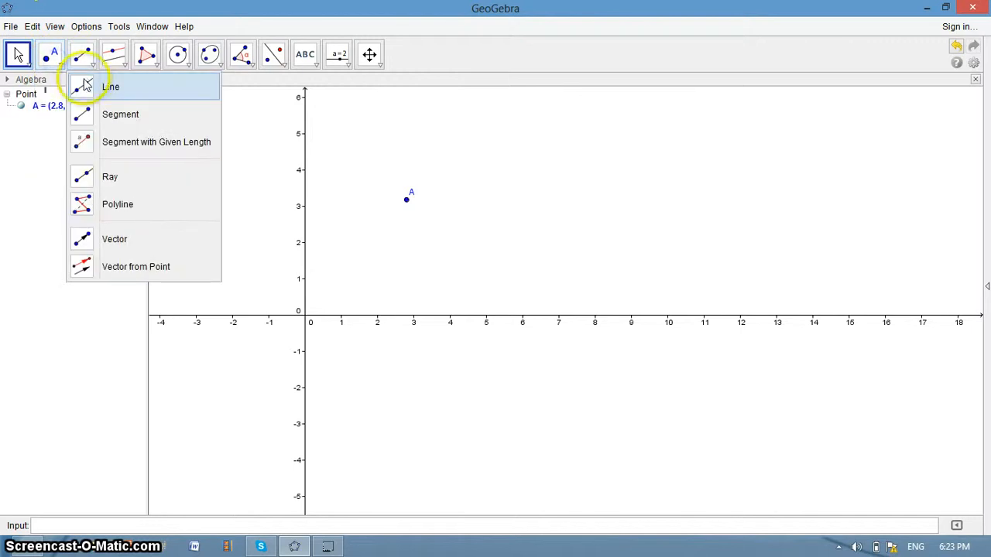
{"action": "left_click", "coordinate": [58, 86]}
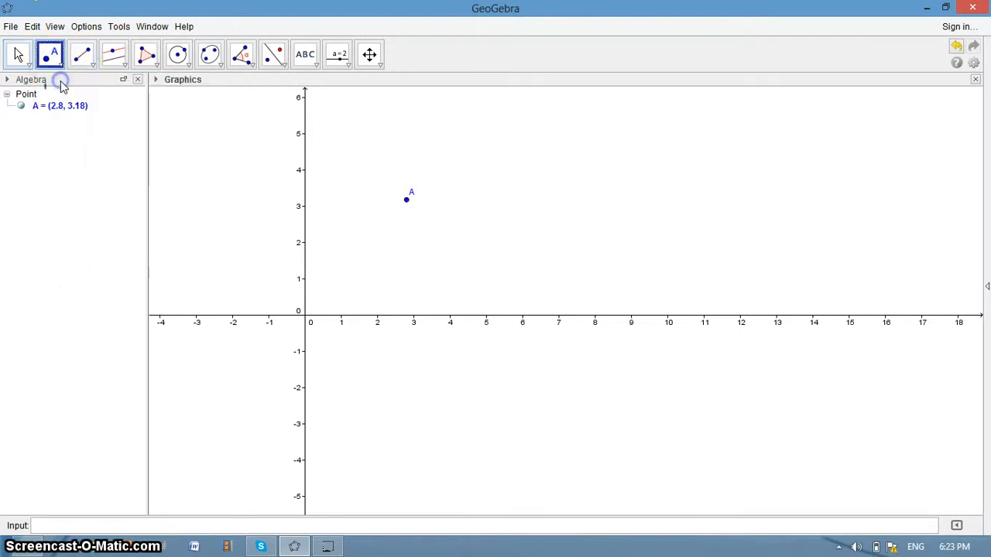
{"action": "left_click", "coordinate": [570, 183]}
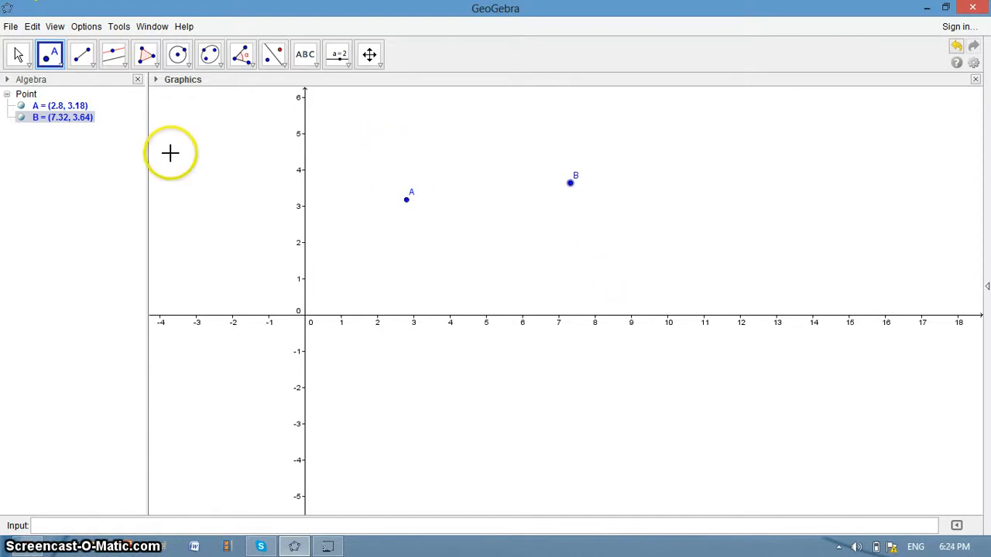
Draw a line through points A and B.
{"action": "left_click", "coordinate": [85, 55]}
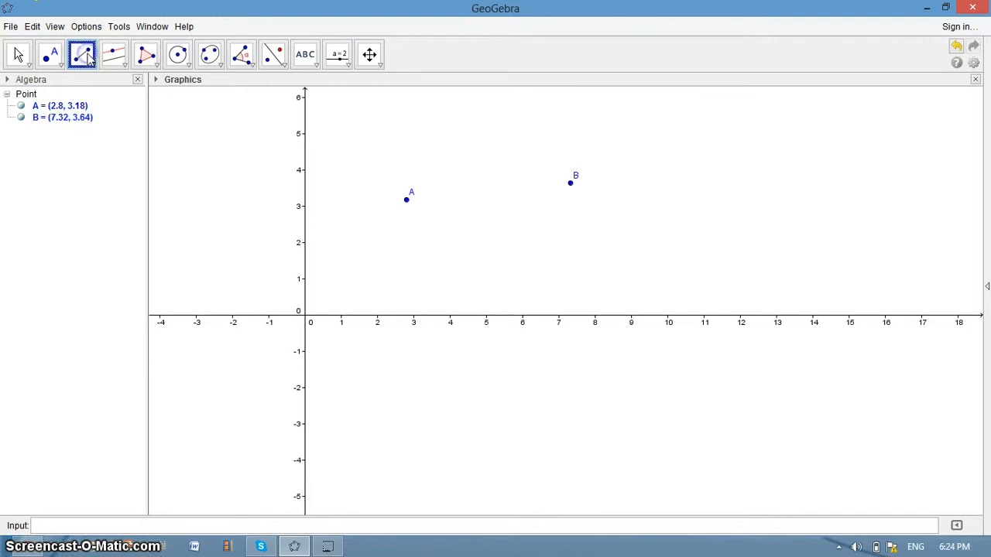
{"action": "left_click", "coordinate": [87, 58]}
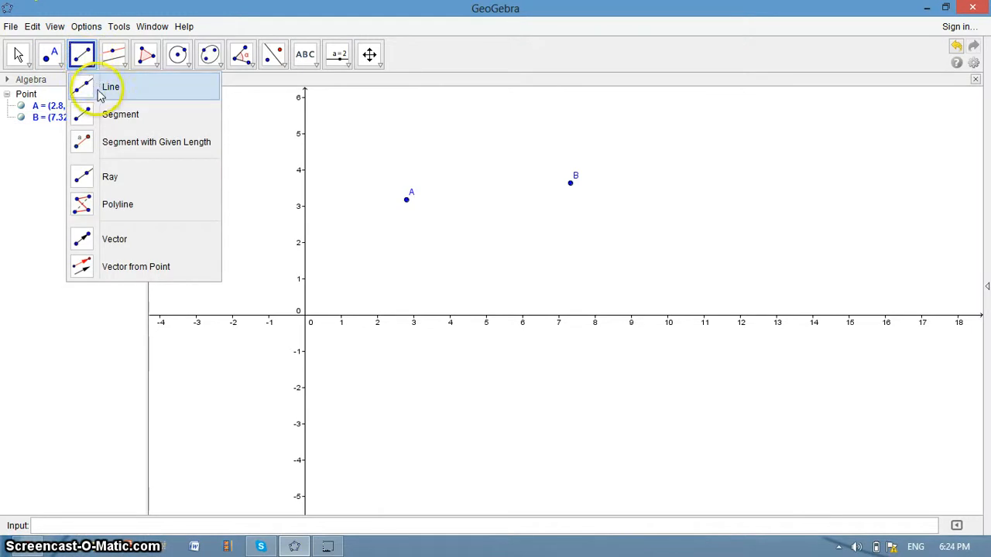
{"action": "left_click", "coordinate": [99, 91]}
{"action": "left_click", "coordinate": [406, 200]}
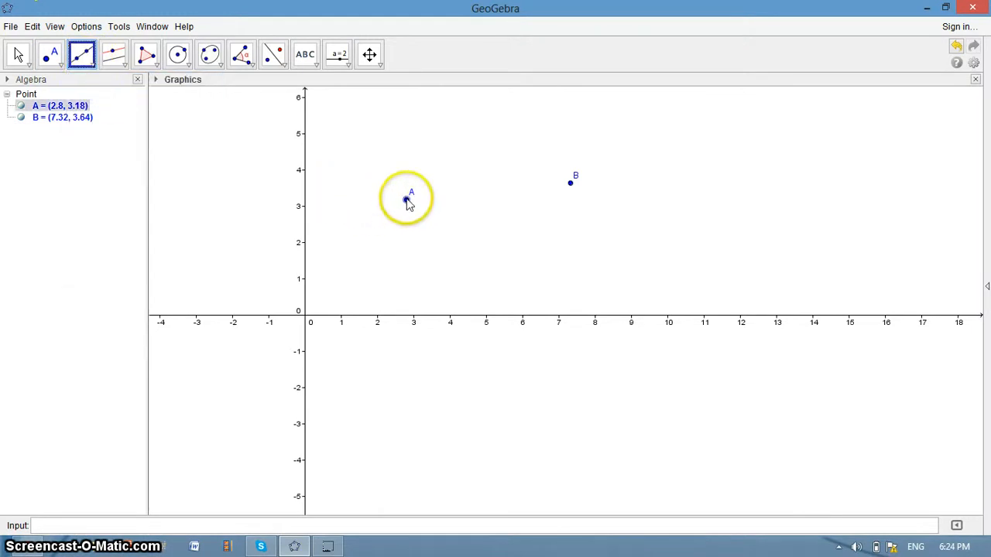
{"action": "left_click", "coordinate": [570, 184]}
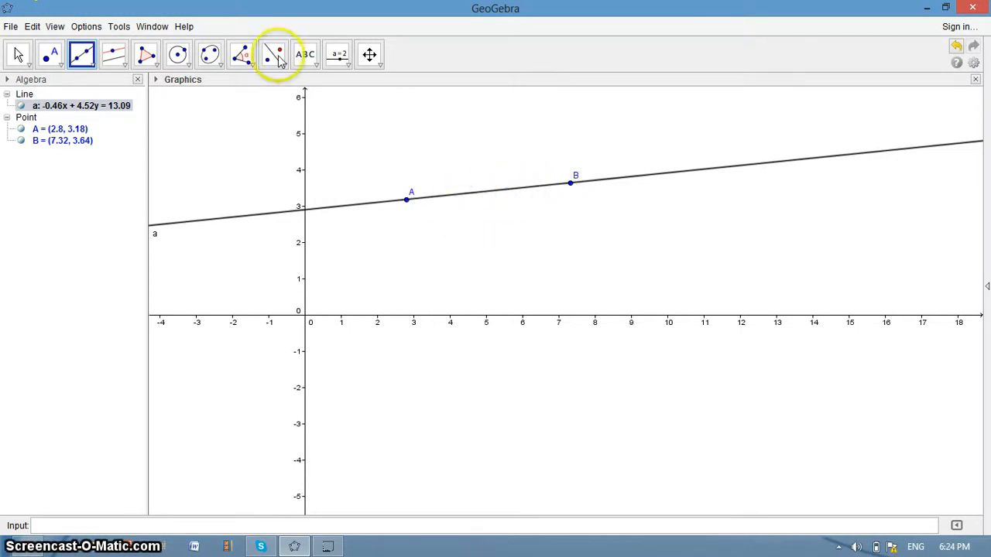
Construct the perpendicular to line AB through A and place a point on it below A at about (3.1, 0.26).
{"action": "left_click", "coordinate": [126, 66]}
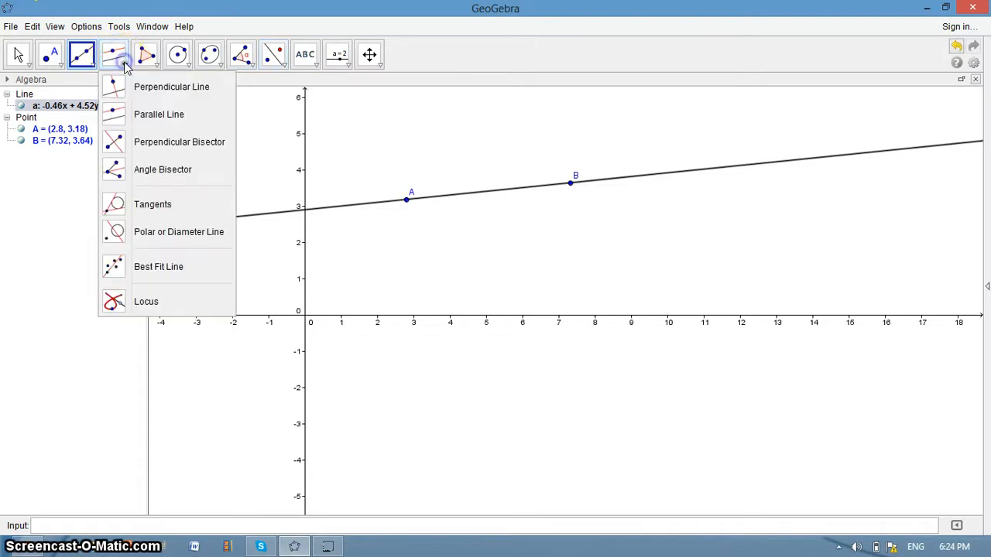
{"action": "left_click", "coordinate": [155, 91]}
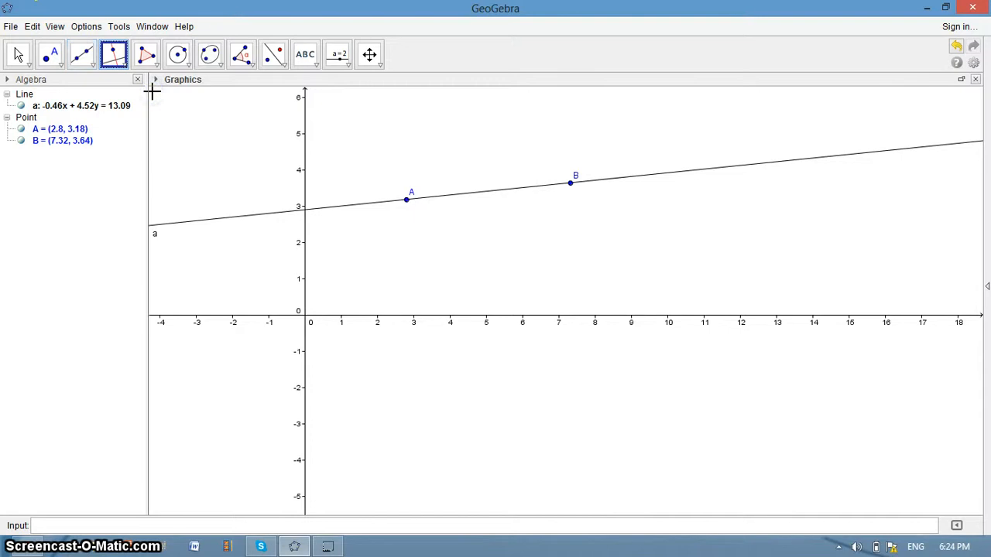
{"action": "left_click", "coordinate": [485, 193]}
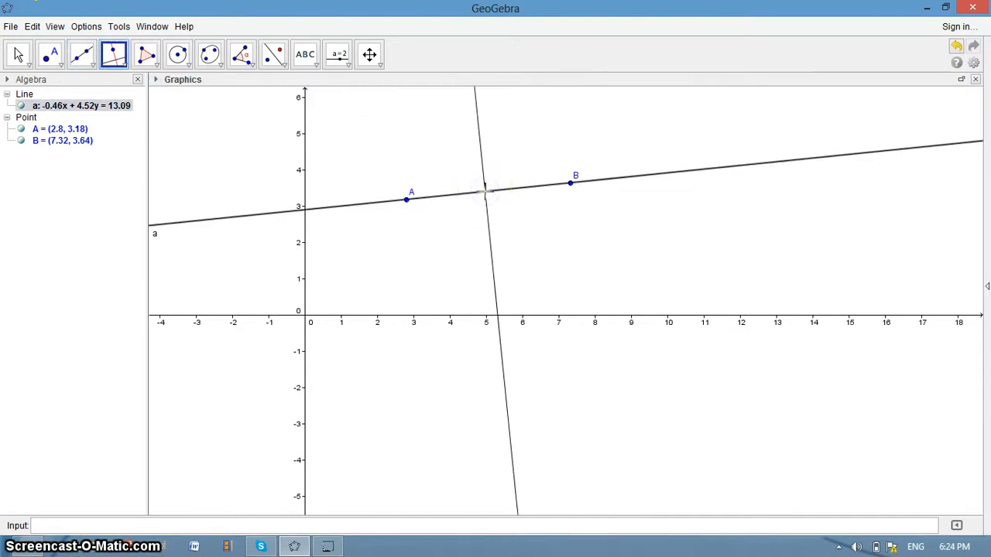
{"action": "left_click", "coordinate": [406, 201]}
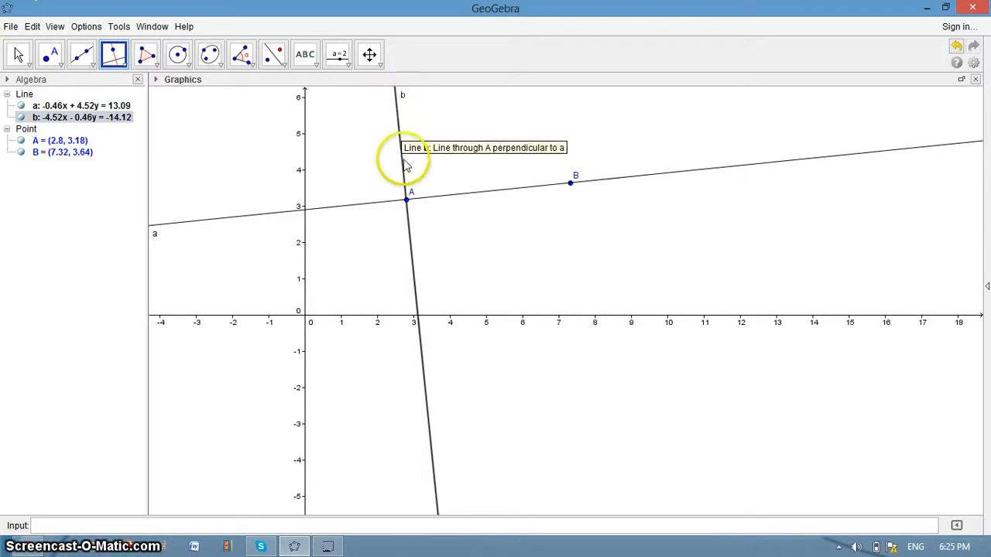
{"action": "left_click", "coordinate": [50, 55]}
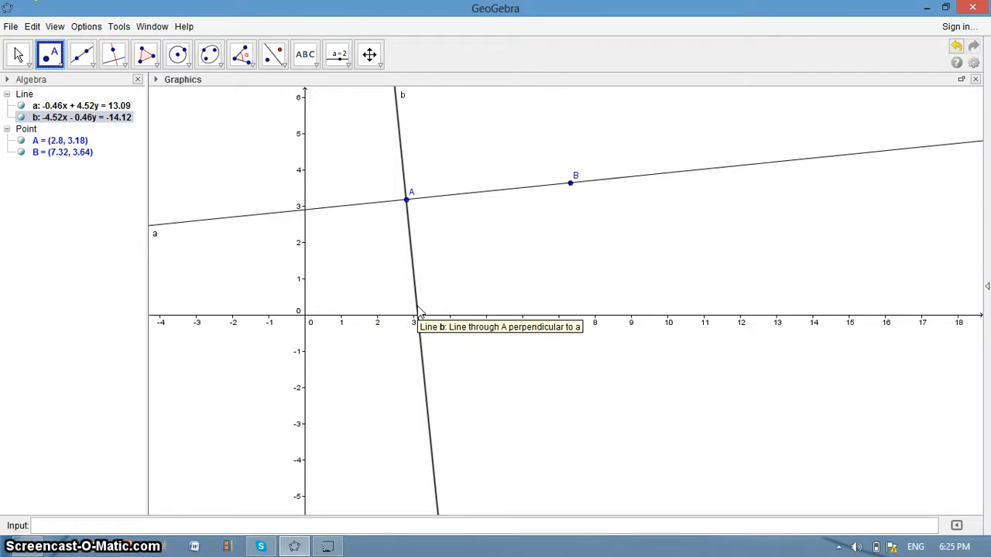
{"action": "left_click", "coordinate": [417, 305]}
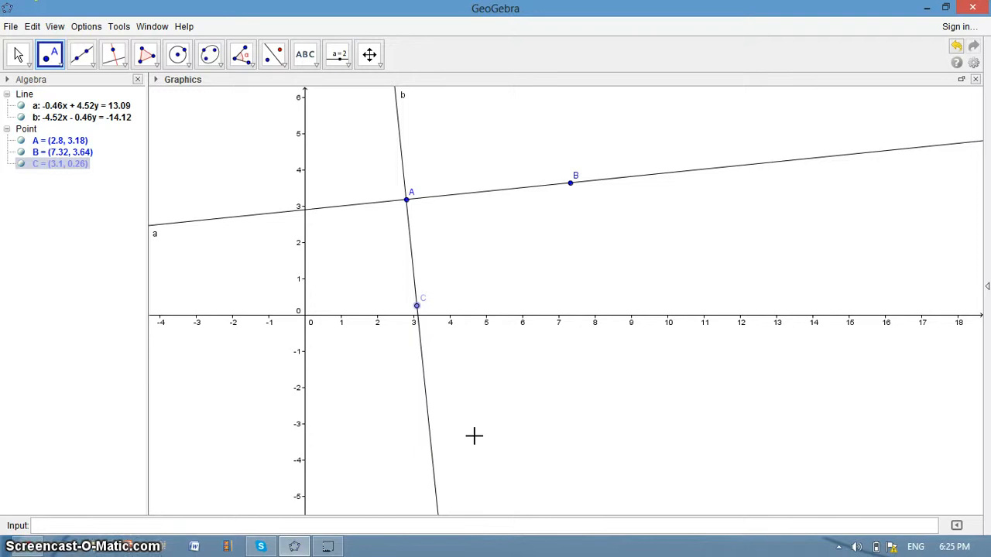
{"action": "left_click_drag", "start_coordinate": [473, 435], "coordinate": [464, 352]}
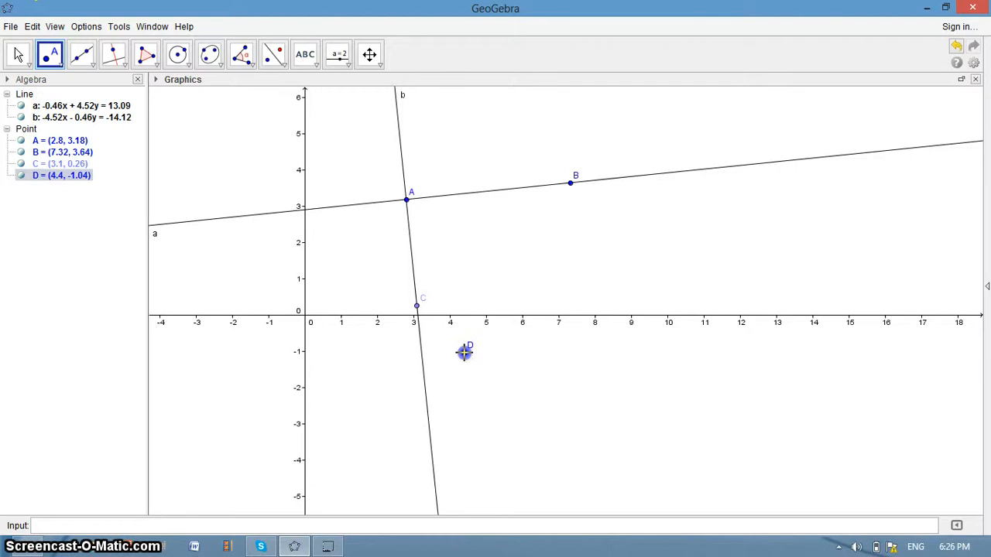
{"action": "mouse_move", "coordinate": [983, 6]}
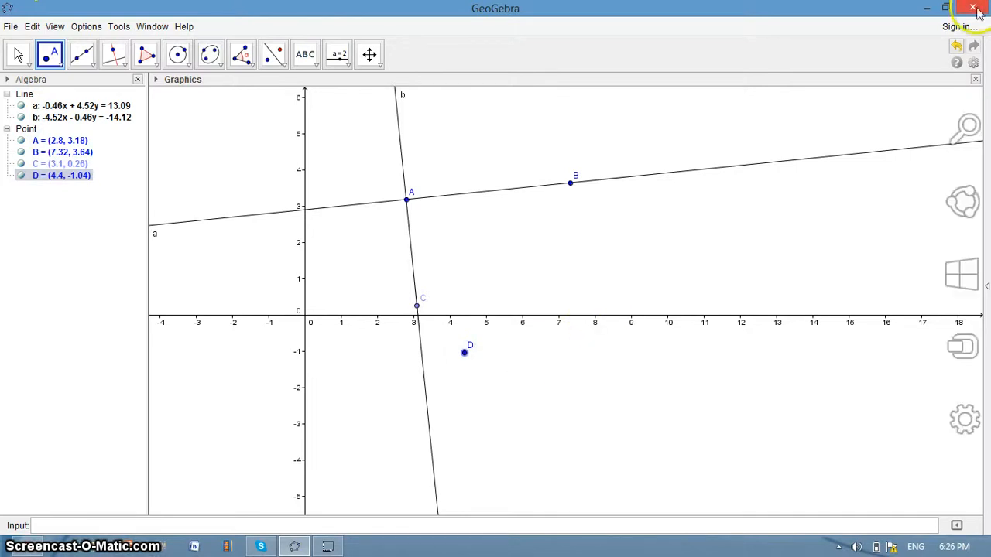
{"action": "left_click", "coordinate": [954, 45]}
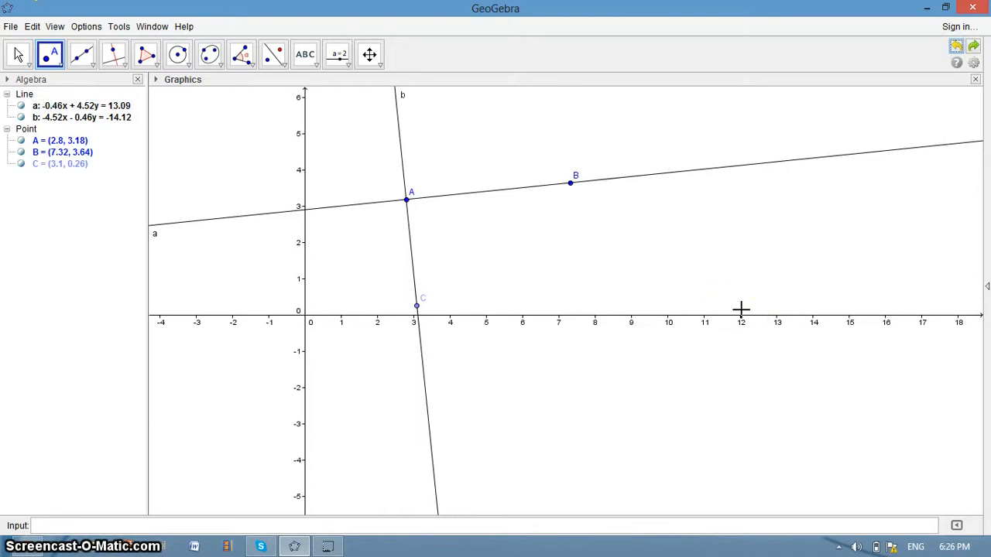
{"action": "left_click", "coordinate": [609, 370]}
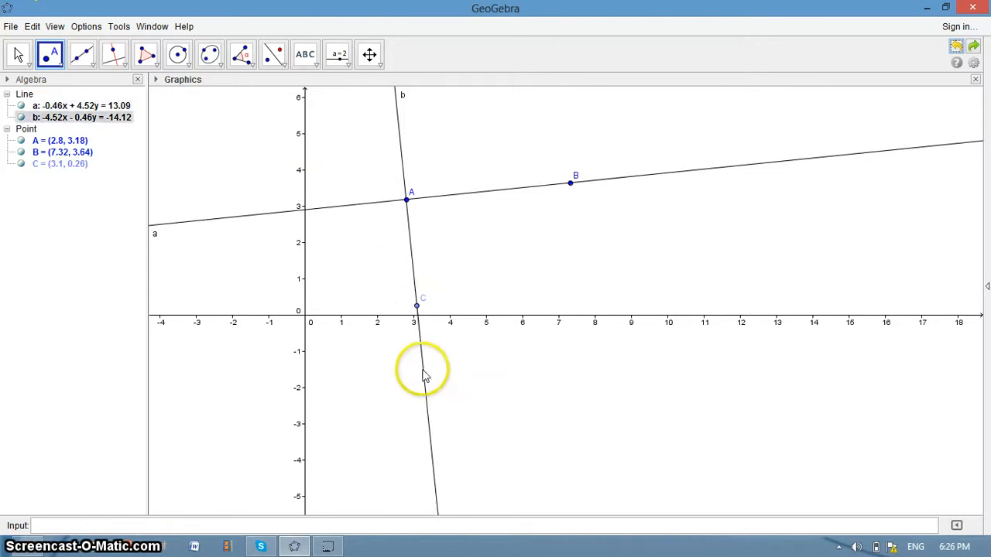
Hide the line through points A and B, keeping both points shown.
{"action": "right_click", "coordinate": [352, 210]}
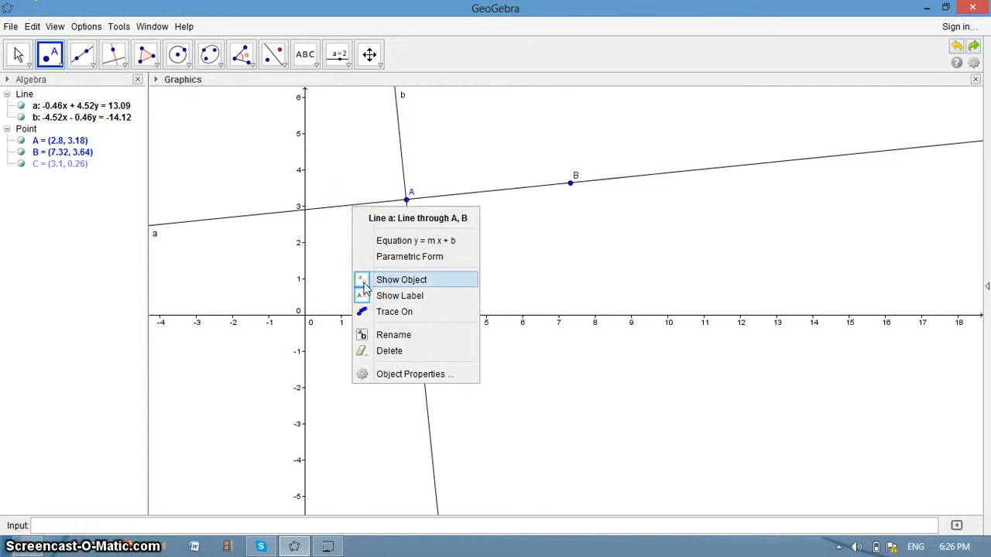
{"action": "left_click", "coordinate": [365, 281]}
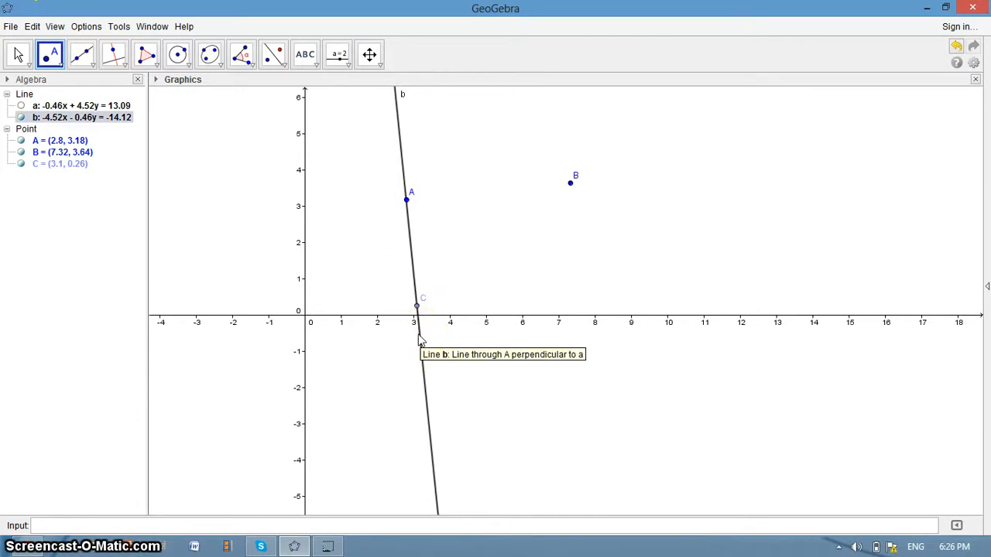
Hide the perpendicular line through A and connect points A and B with a segment.
{"action": "right_click", "coordinate": [419, 339]}
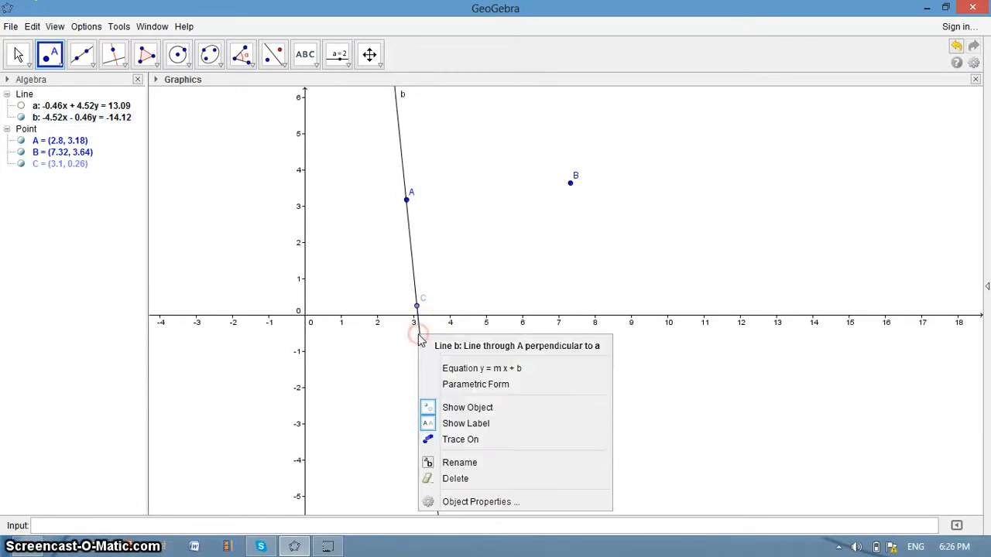
{"action": "left_click", "coordinate": [439, 411]}
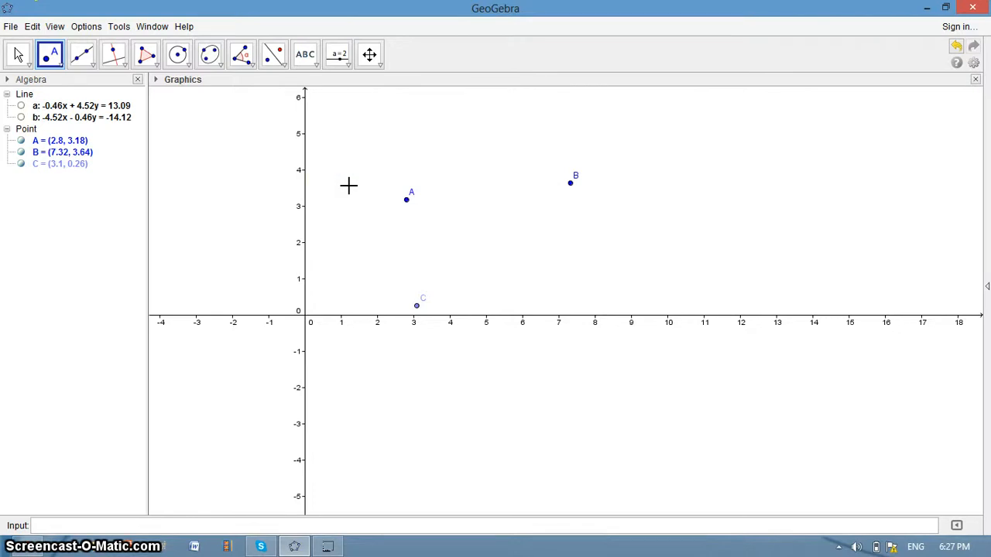
{"action": "left_click", "coordinate": [91, 68]}
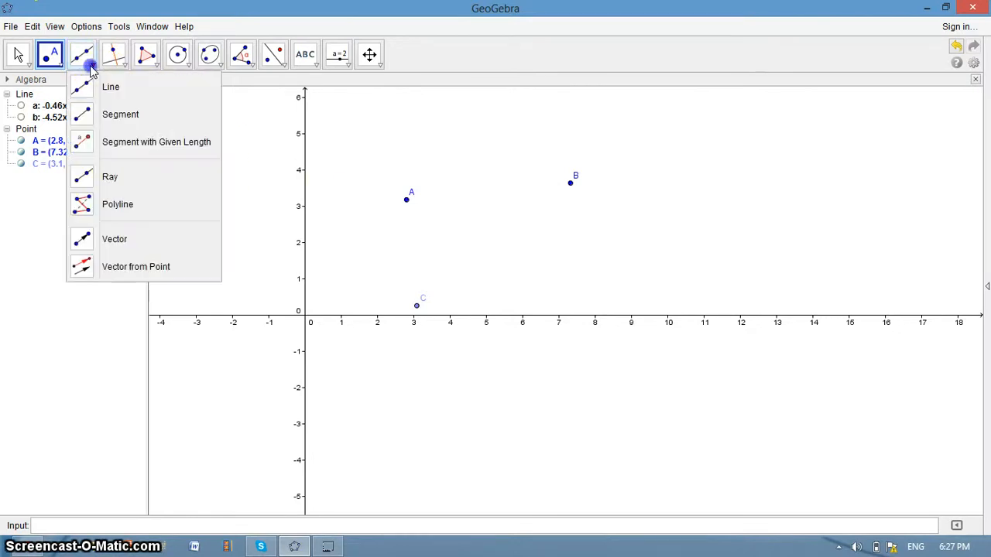
{"action": "left_click", "coordinate": [105, 116]}
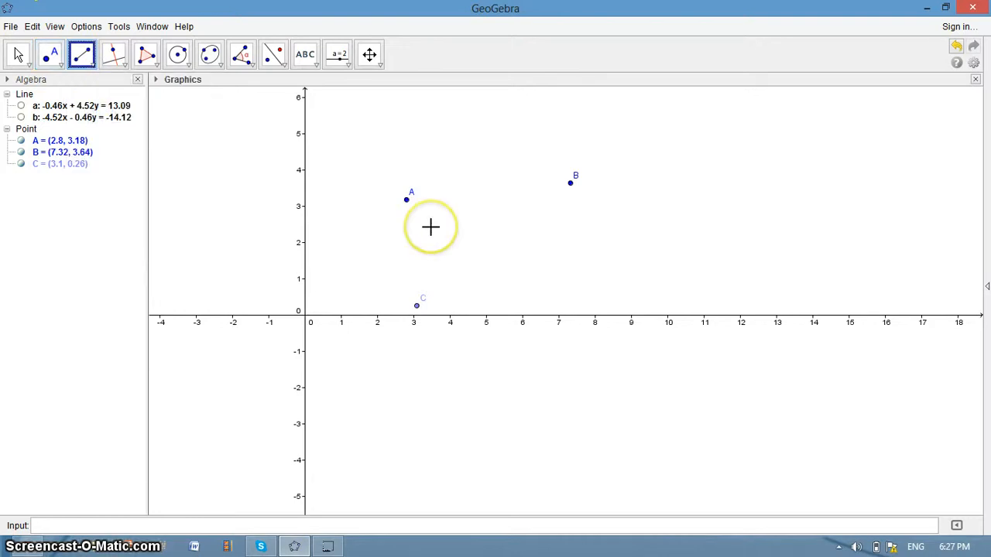
{"action": "left_click", "coordinate": [410, 206]}
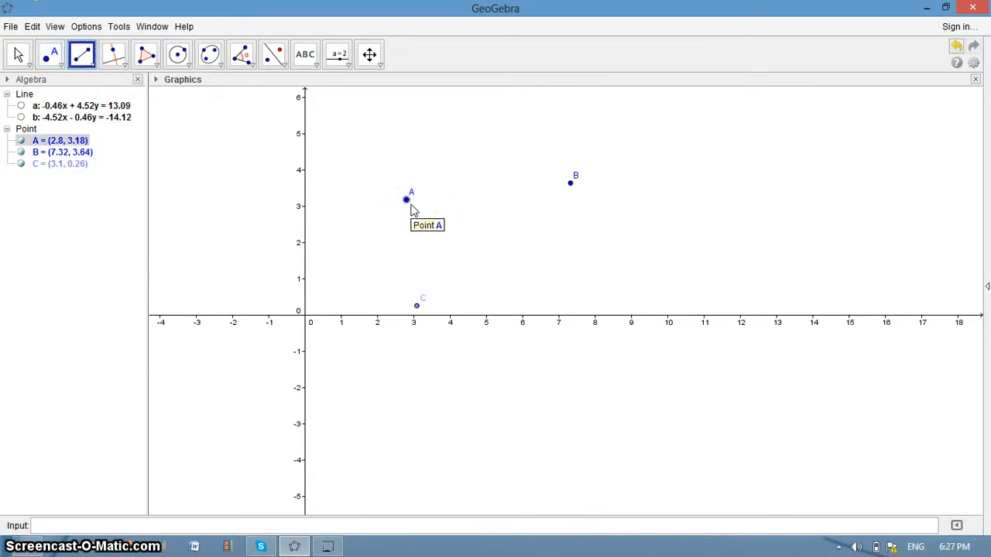
{"action": "left_click", "coordinate": [408, 202]}
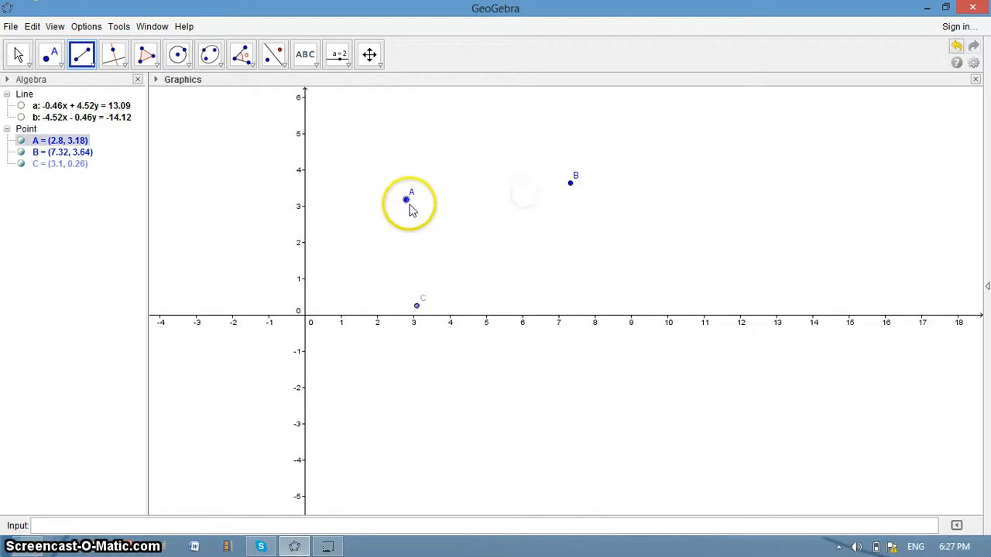
{"action": "left_click", "coordinate": [570, 184]}
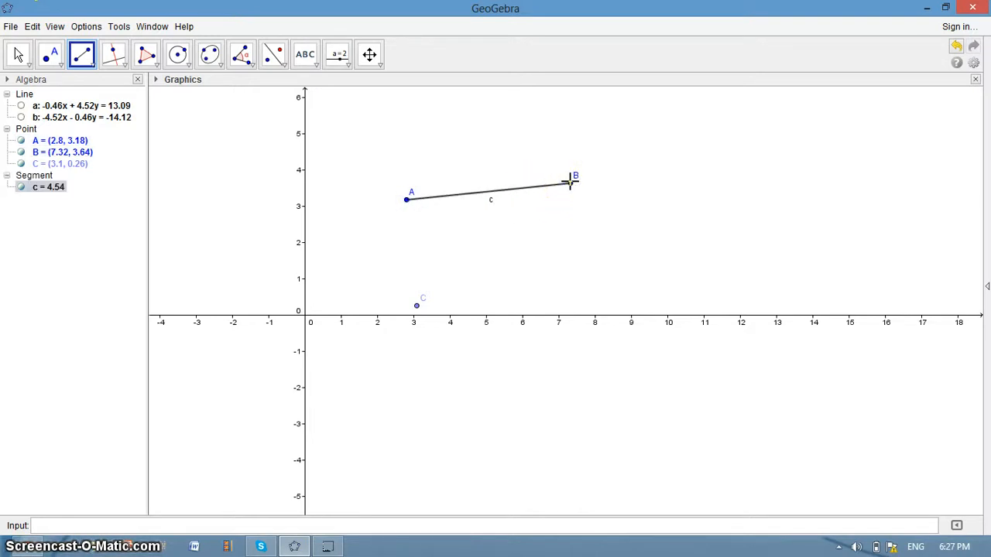
{"action": "left_click", "coordinate": [418, 201]}
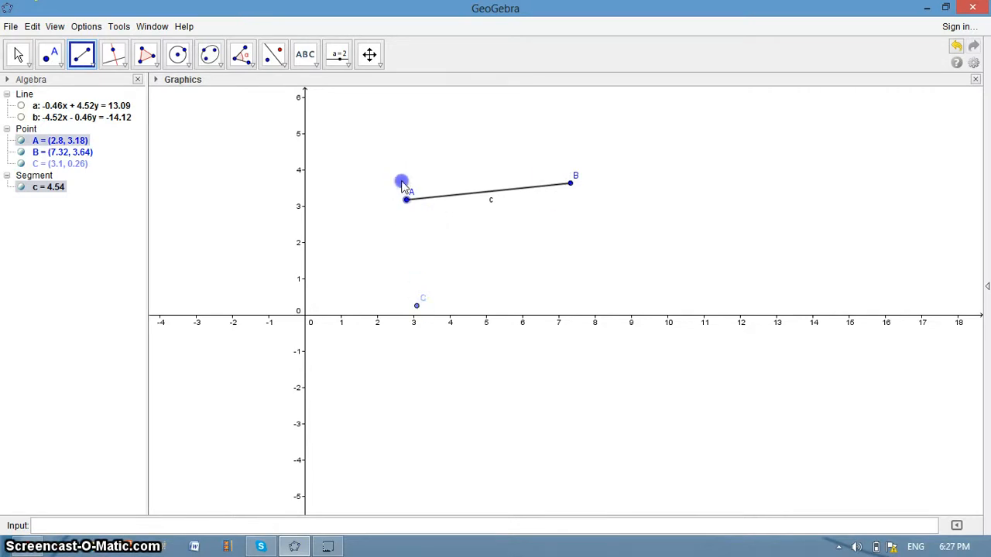
{"action": "double_click", "coordinate": [407, 198]}
{"action": "left_click", "coordinate": [407, 199]}
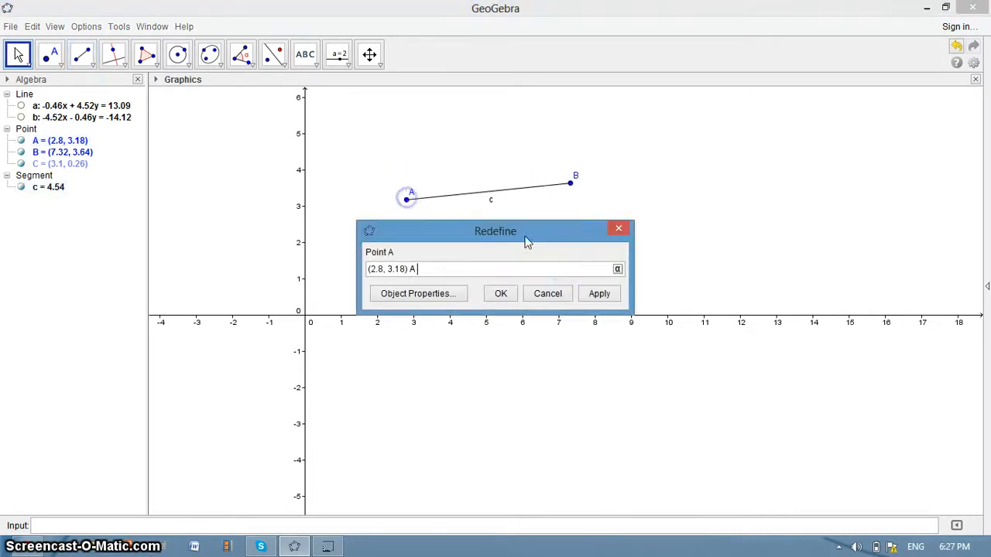
{"action": "left_click", "coordinate": [616, 231]}
{"action": "left_click", "coordinate": [406, 200]}
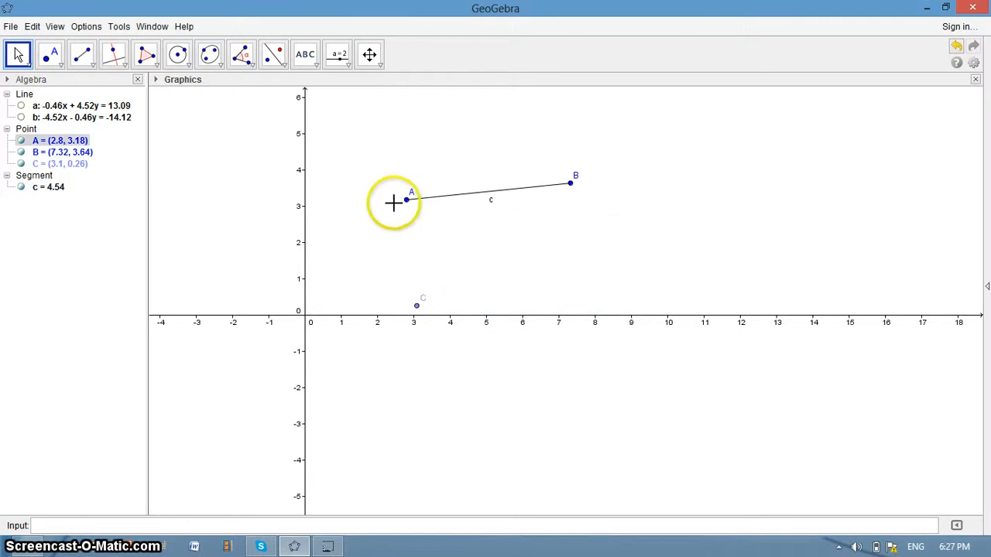
{"action": "left_click", "coordinate": [407, 196]}
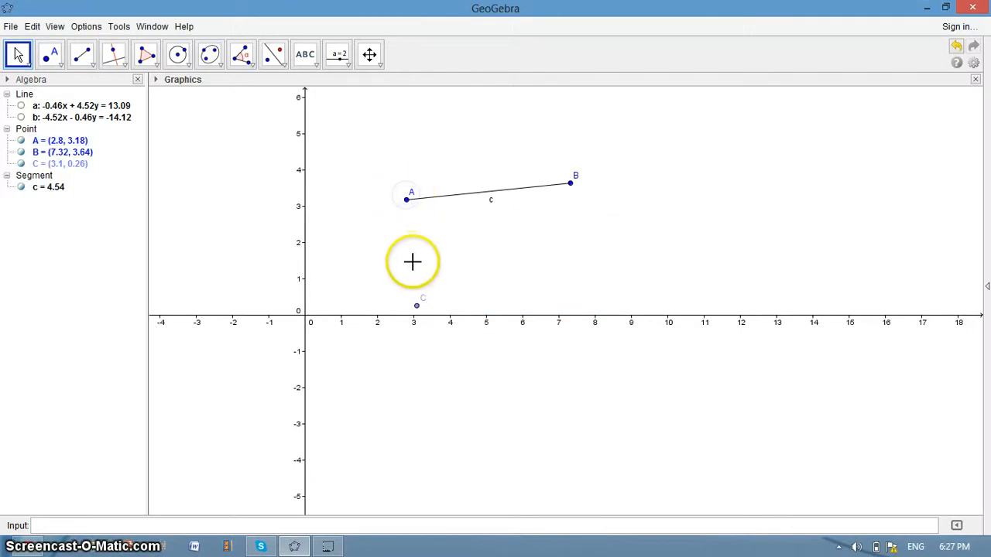
{"action": "left_click", "coordinate": [406, 201]}
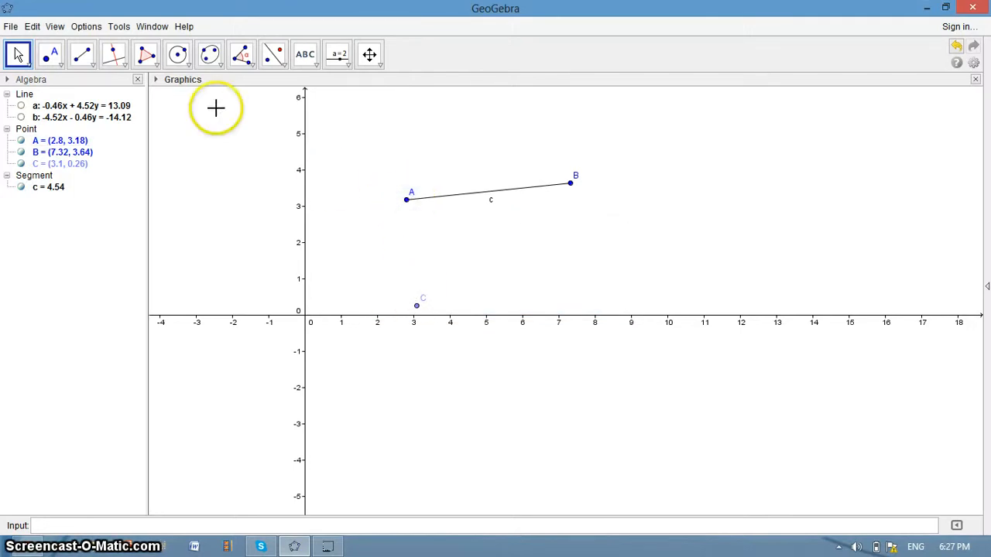
Draw segments from A to C and from C to B to complete the triangle.
{"action": "left_click", "coordinate": [85, 57]}
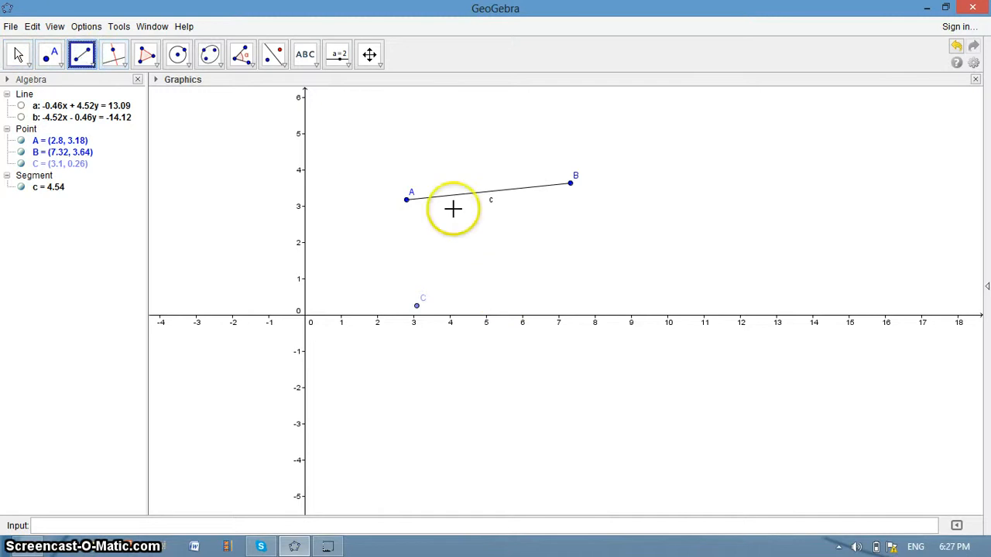
{"action": "left_click", "coordinate": [407, 201]}
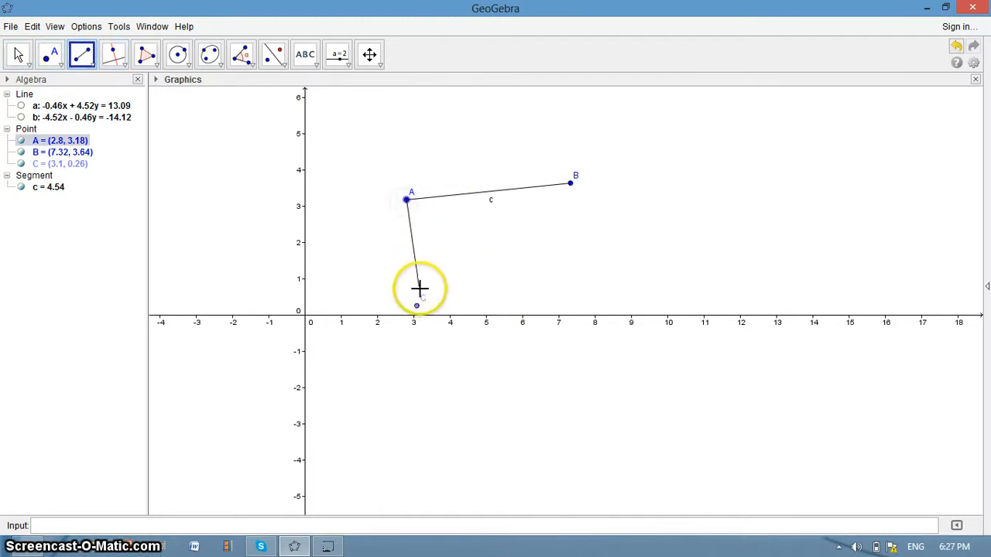
{"action": "left_click", "coordinate": [416, 304]}
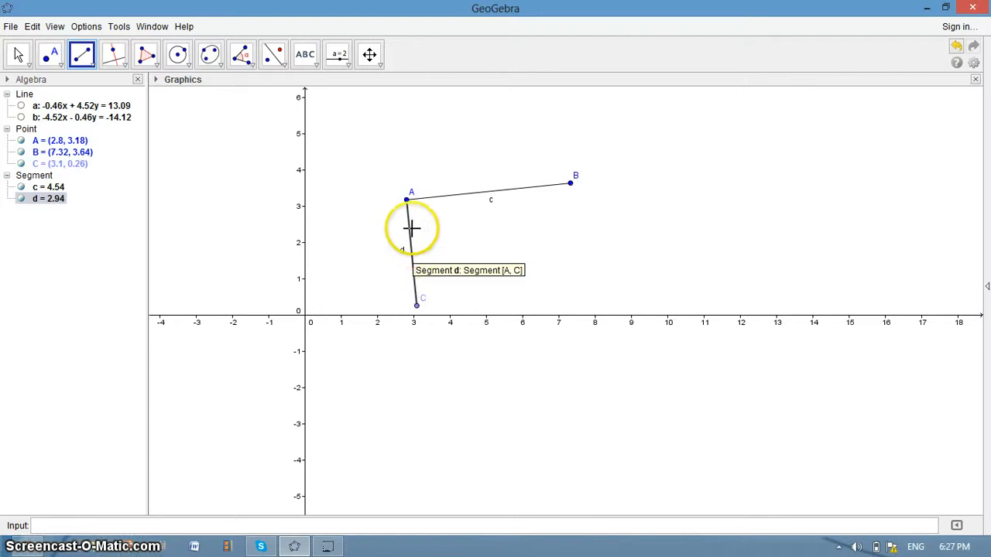
{"action": "left_click", "coordinate": [416, 307]}
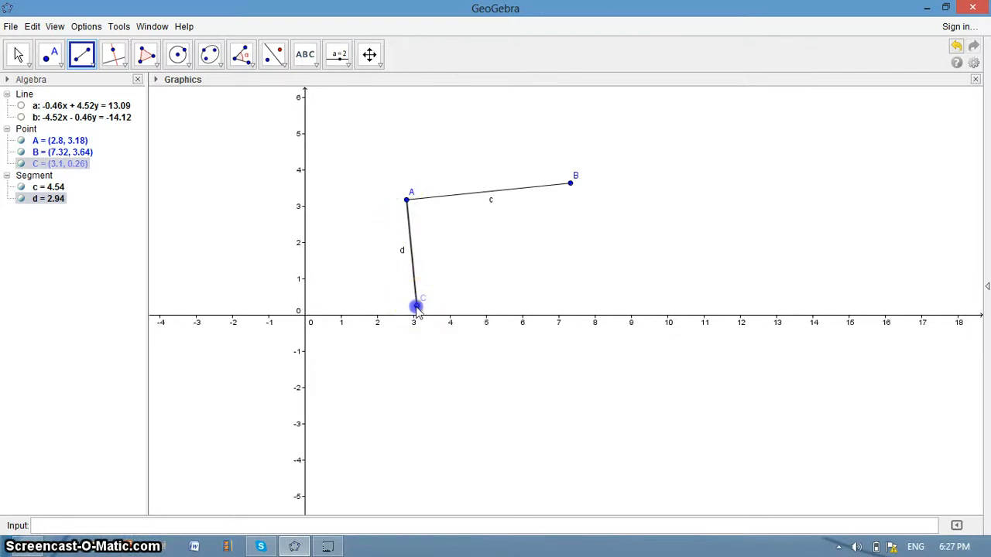
{"action": "left_click", "coordinate": [573, 183]}
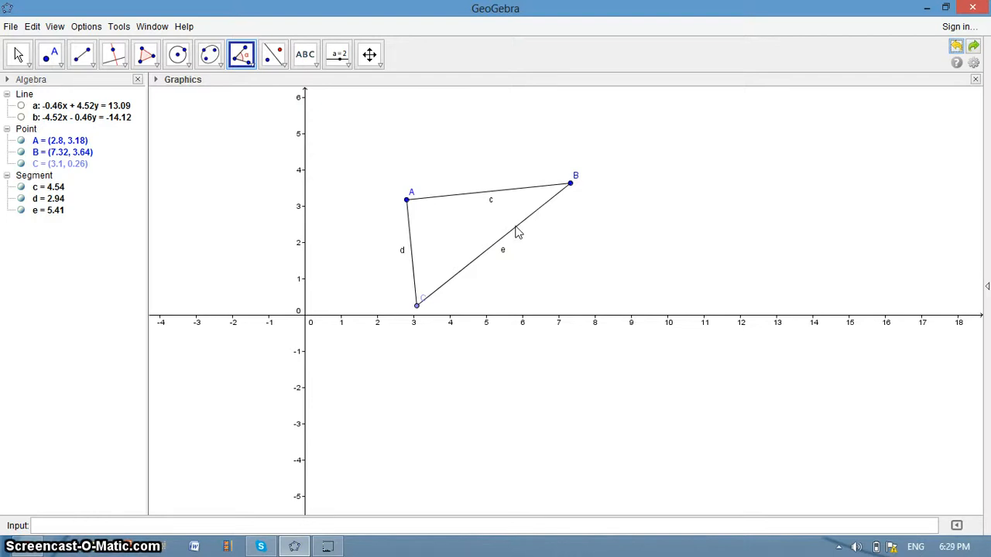
{"action": "key", "text": "alt+space"}
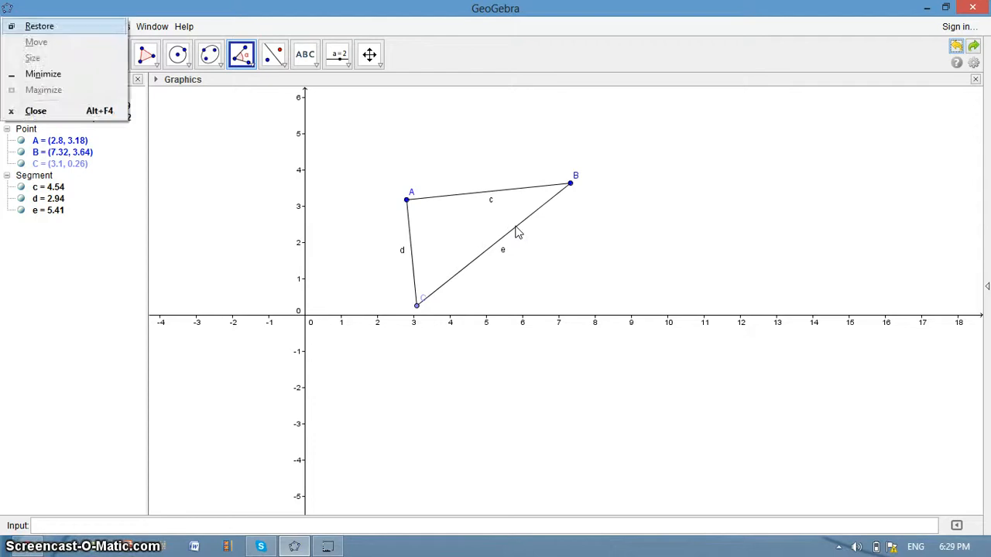
{"action": "left_click", "coordinate": [593, 198]}
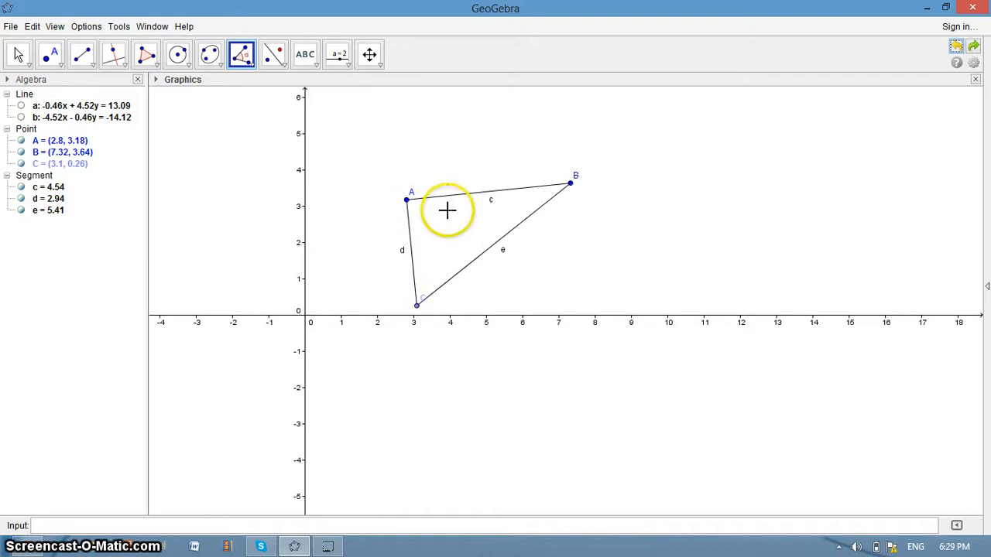
Mark the angle at vertex B of the triangle with the Angle tool, using points A, B and C in order.
{"action": "left_click", "coordinate": [241, 56]}
{"action": "left_click_drag", "start_coordinate": [242, 57], "coordinate": [262, 90]}
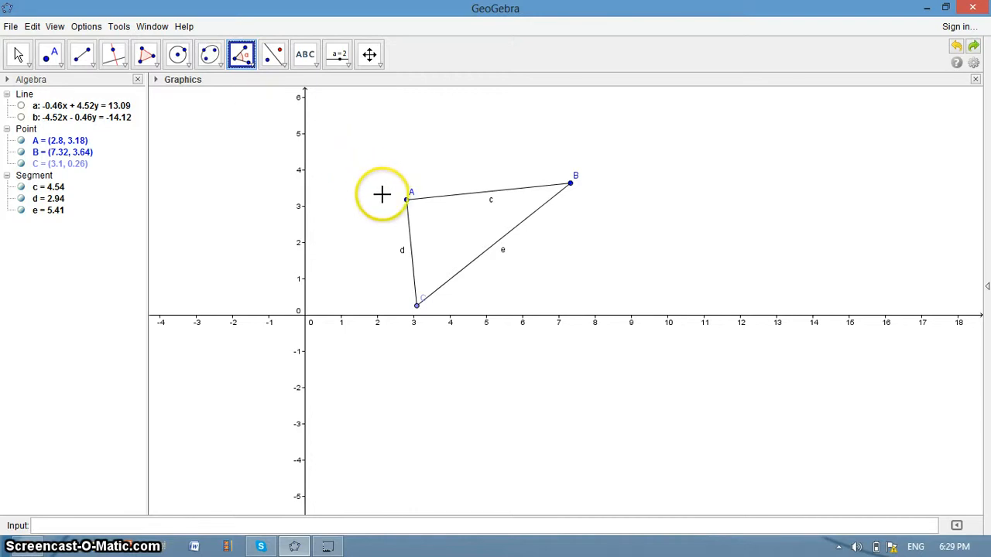
{"action": "left_click", "coordinate": [406, 200]}
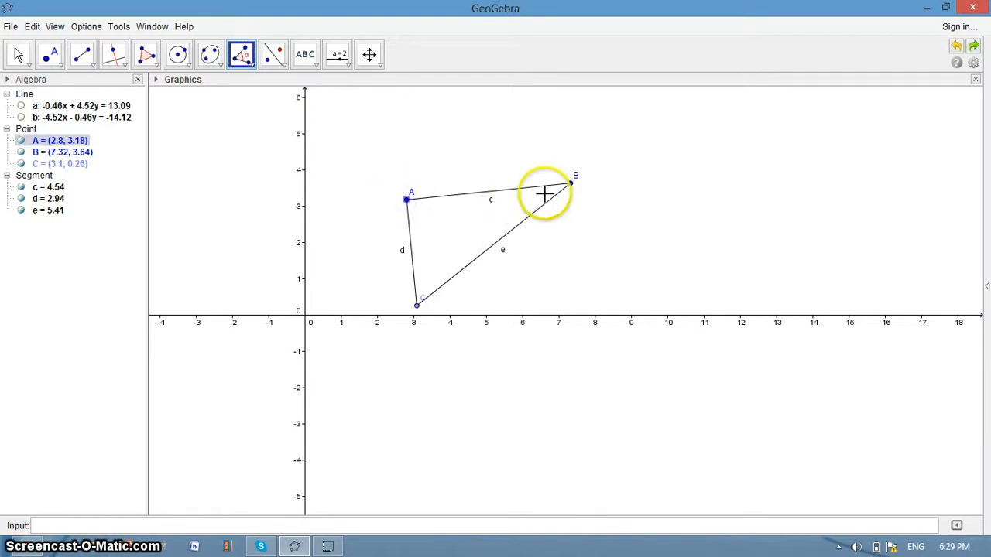
{"action": "left_click", "coordinate": [571, 185]}
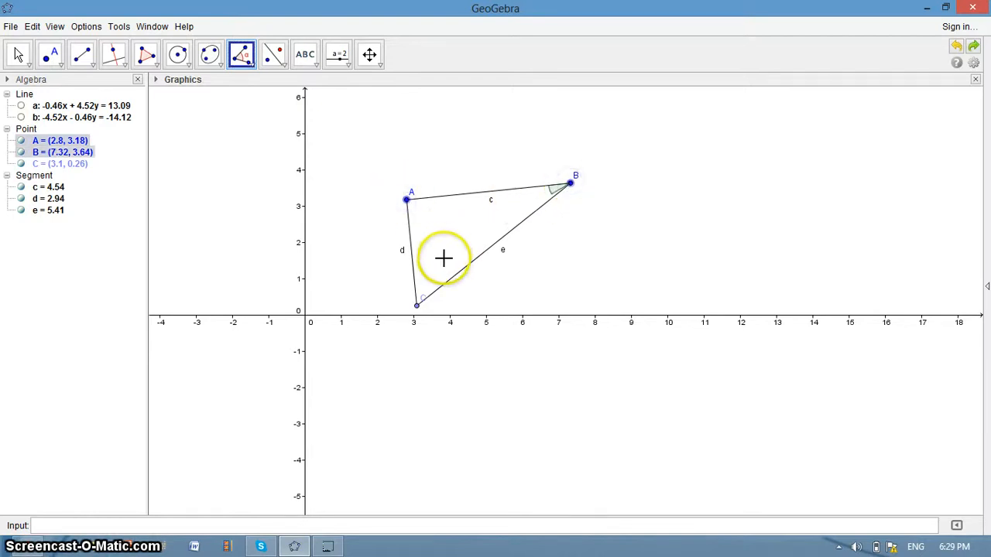
{"action": "left_click", "coordinate": [416, 306]}
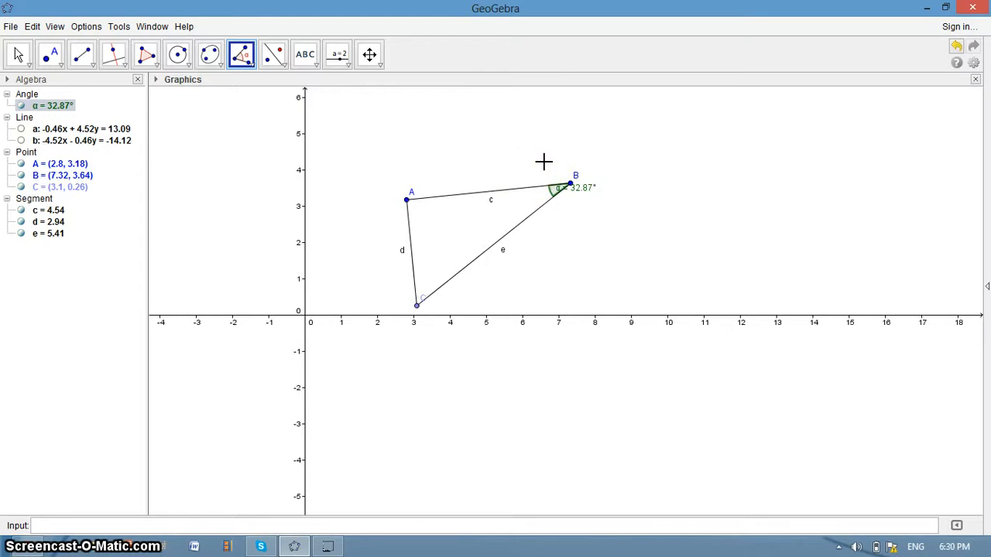
Mark the angle at vertex A of the triangle, using points B, A and C in order.
{"action": "left_click", "coordinate": [570, 186]}
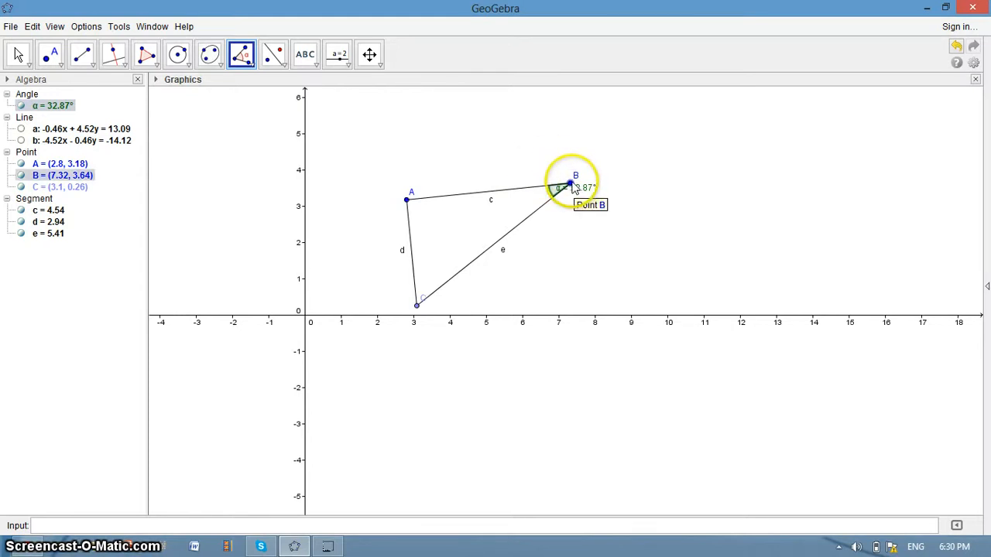
{"action": "left_click", "coordinate": [406, 199]}
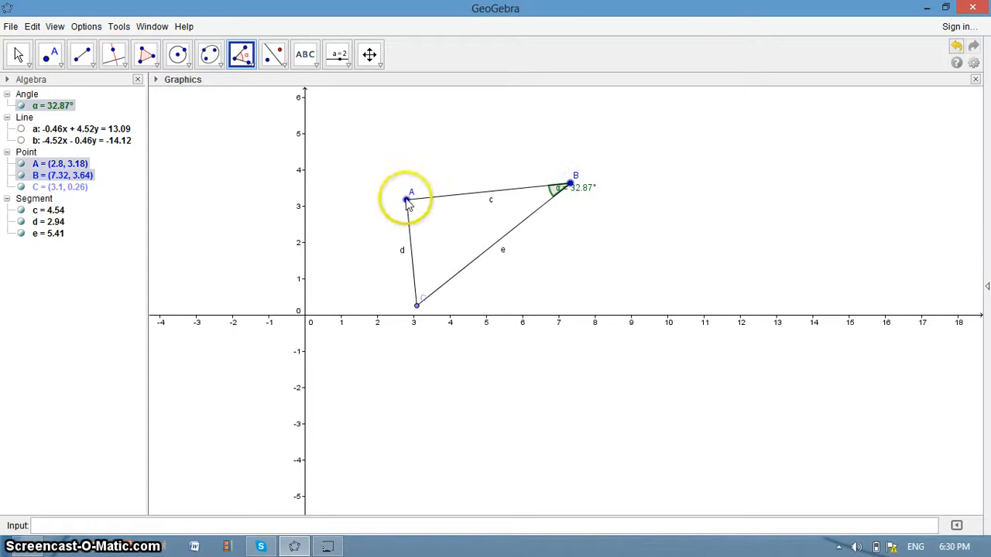
{"action": "left_click", "coordinate": [417, 305]}
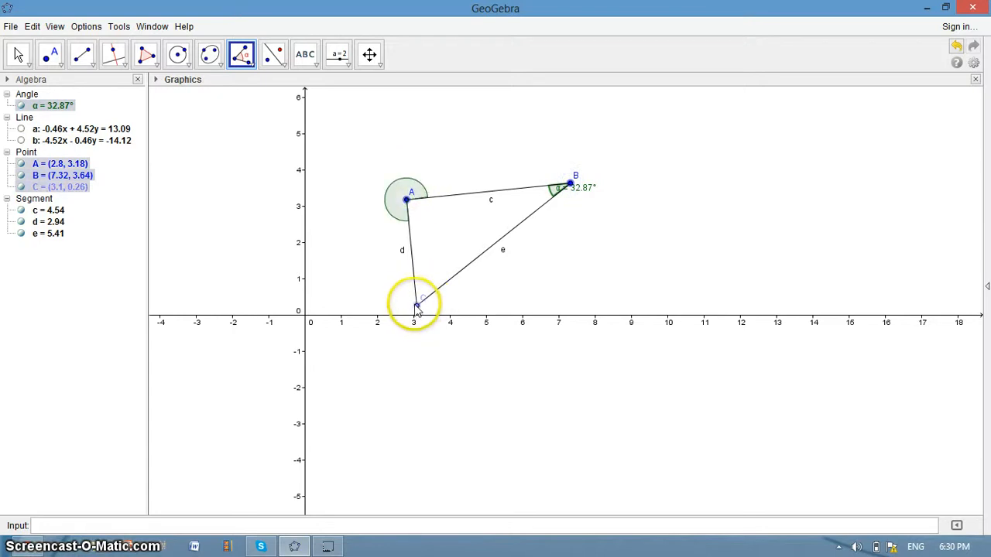
{"action": "left_click", "coordinate": [417, 305]}
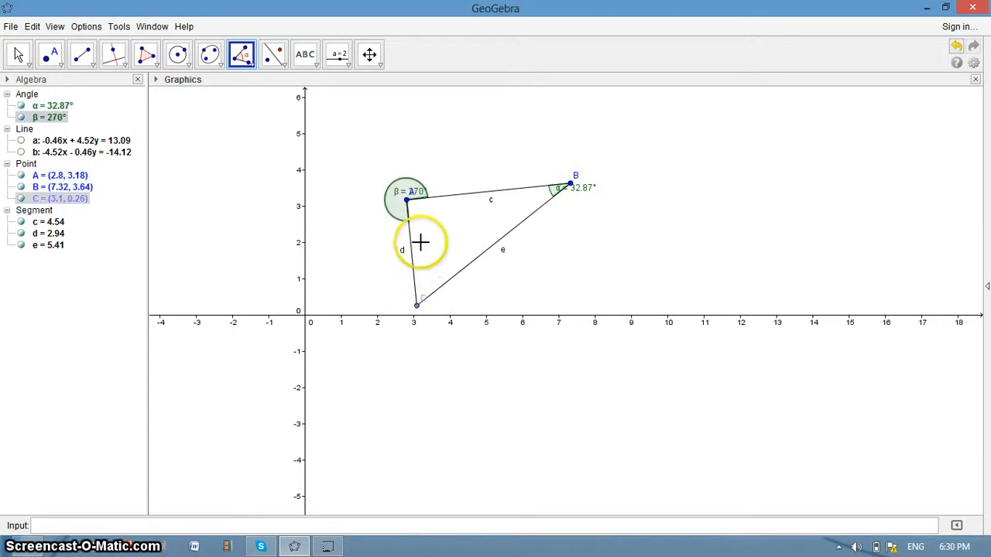
{"action": "left_click", "coordinate": [411, 199]}
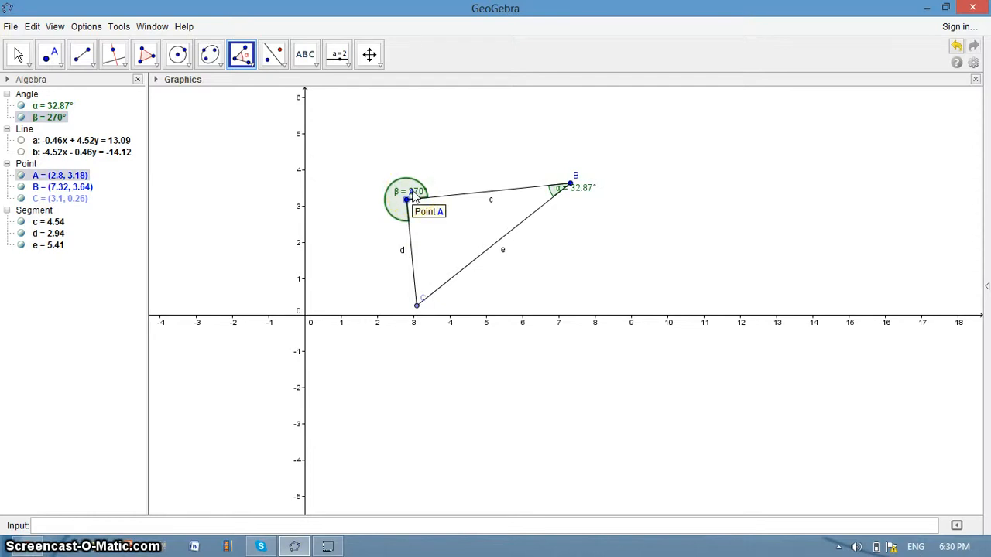
{"action": "left_click", "coordinate": [417, 214]}
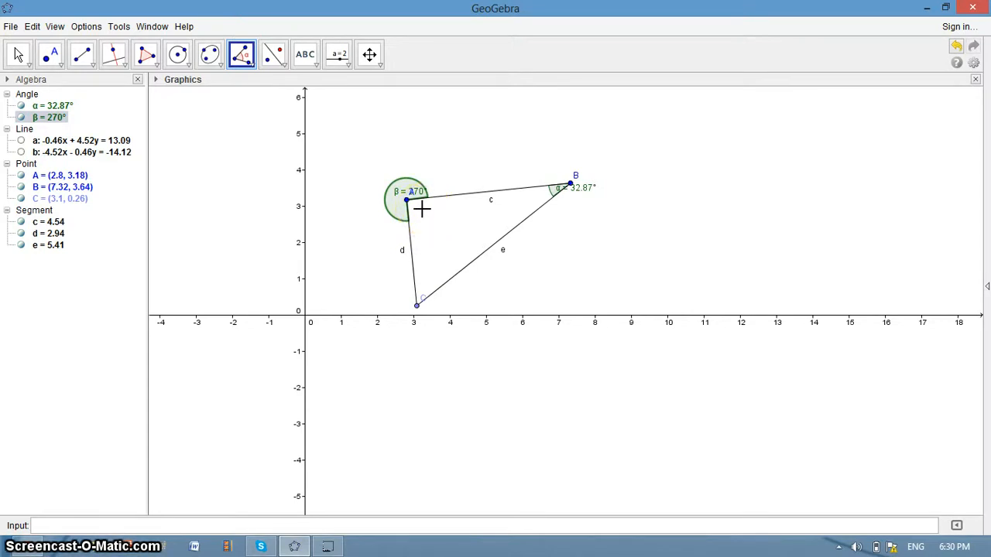
Mark the angle at vertex C of the triangle, using points A, C and B in order.
{"action": "left_click", "coordinate": [407, 204]}
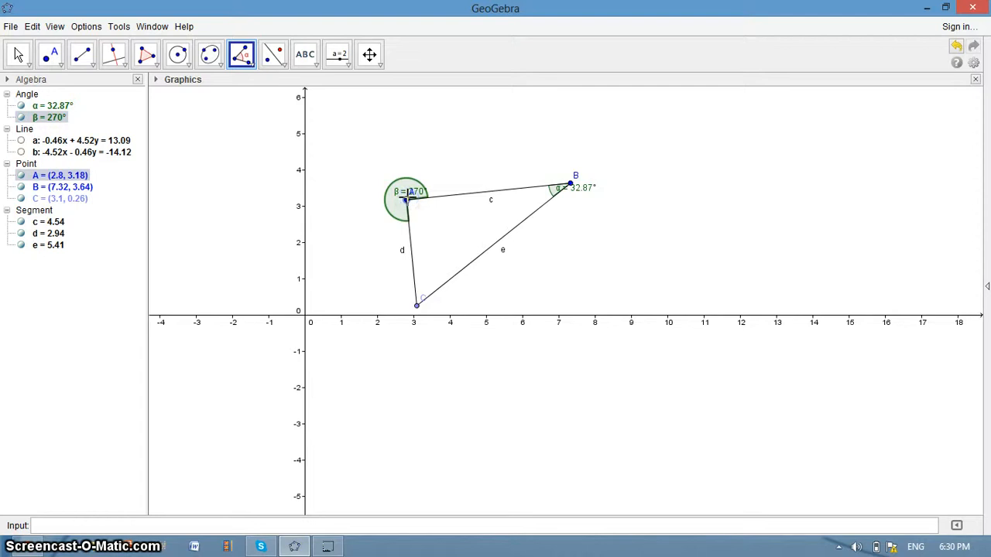
{"action": "left_click", "coordinate": [397, 255]}
{"action": "left_click", "coordinate": [418, 306]}
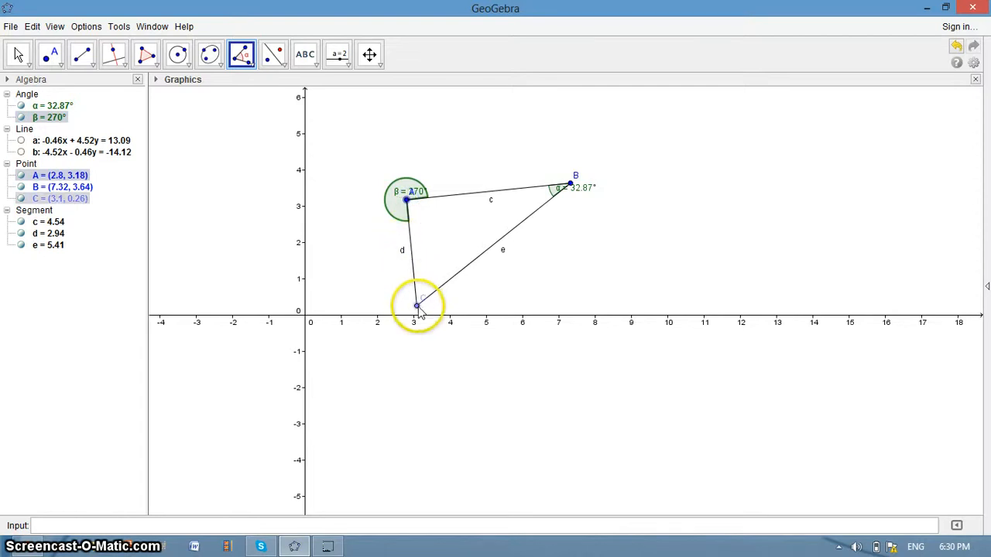
{"action": "left_click", "coordinate": [408, 203]}
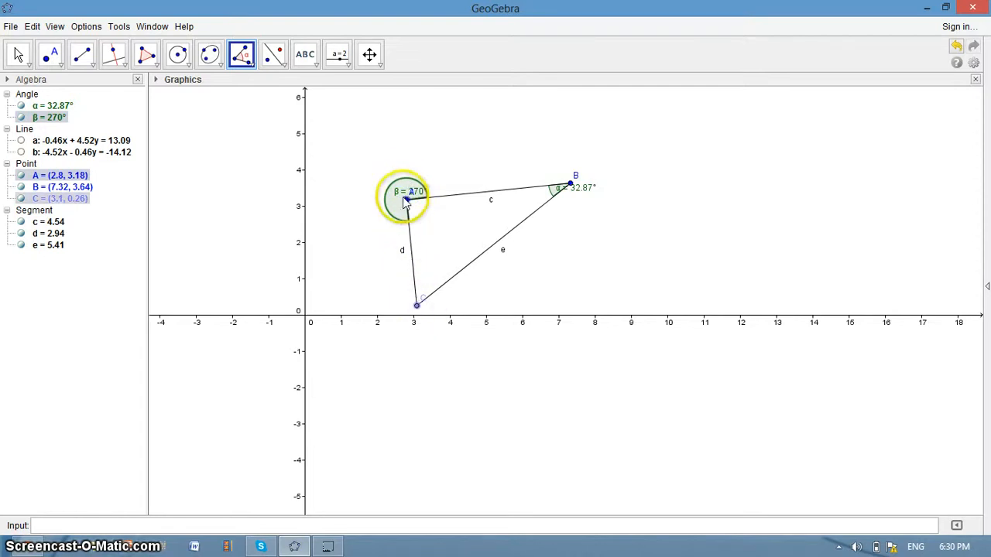
{"action": "left_click", "coordinate": [570, 185]}
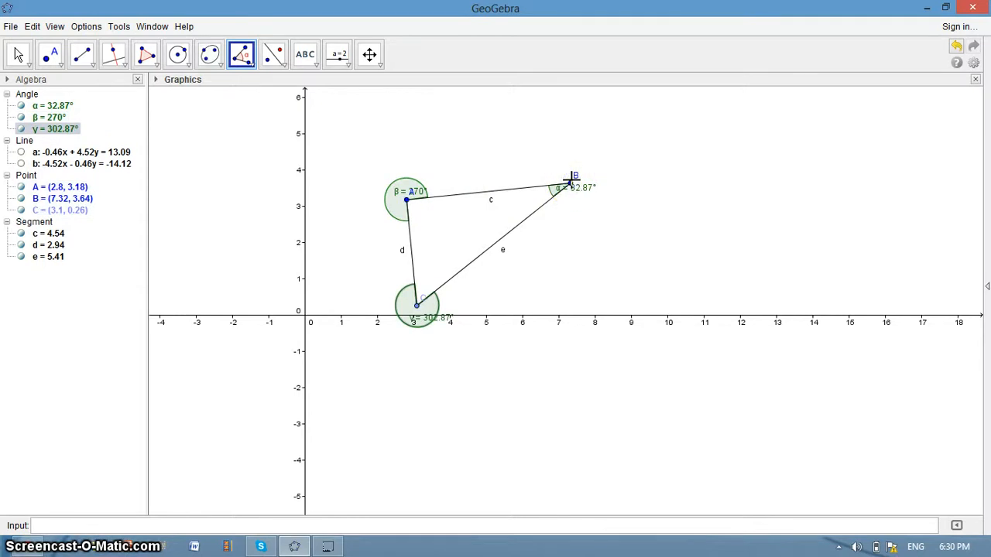
{"action": "left_click", "coordinate": [571, 183]}
{"action": "left_click", "coordinate": [656, 330]}
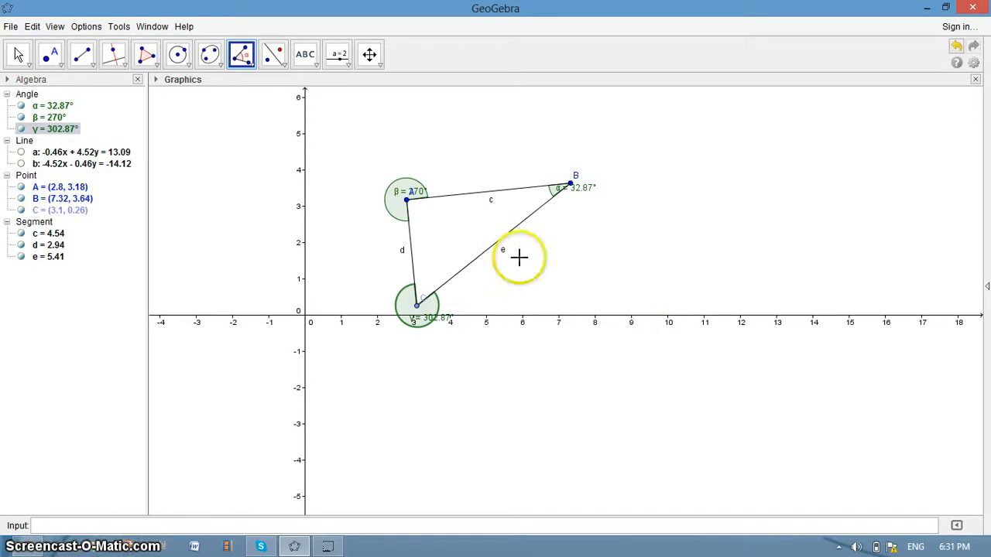
Move vertex B of the triangle down to about (5.64, -2.18).
{"action": "left_click", "coordinate": [20, 55]}
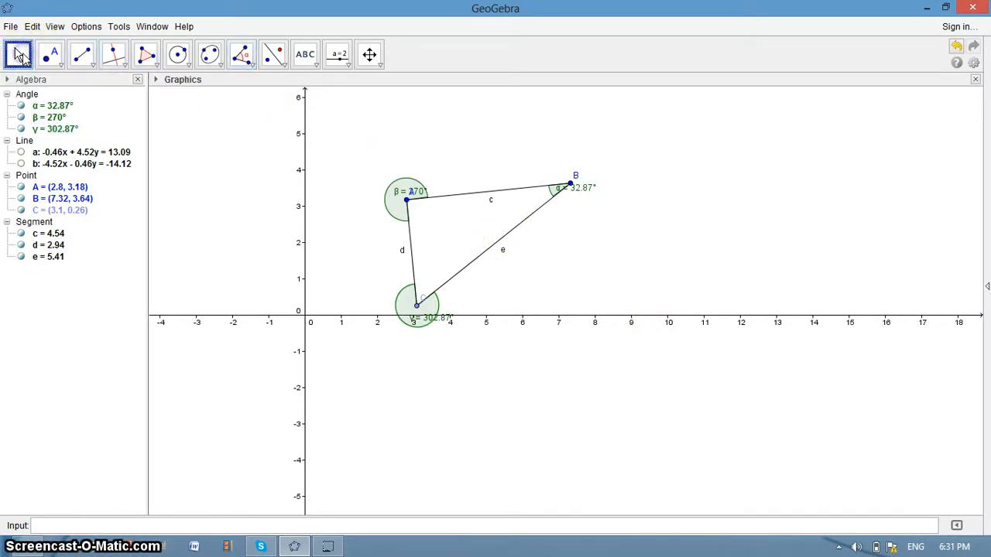
{"action": "left_click", "coordinate": [367, 232]}
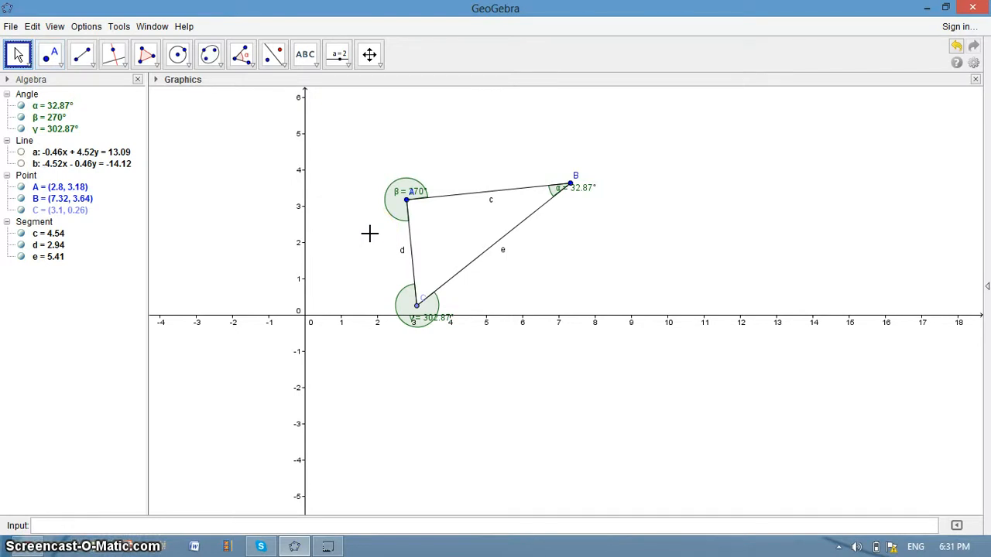
{"action": "left_click", "coordinate": [571, 184]}
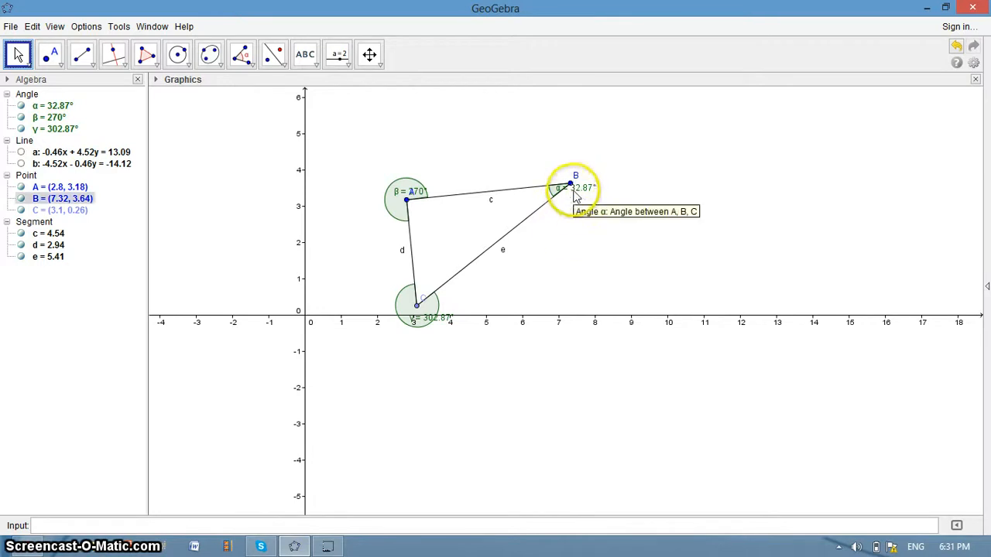
{"action": "left_click", "coordinate": [544, 270]}
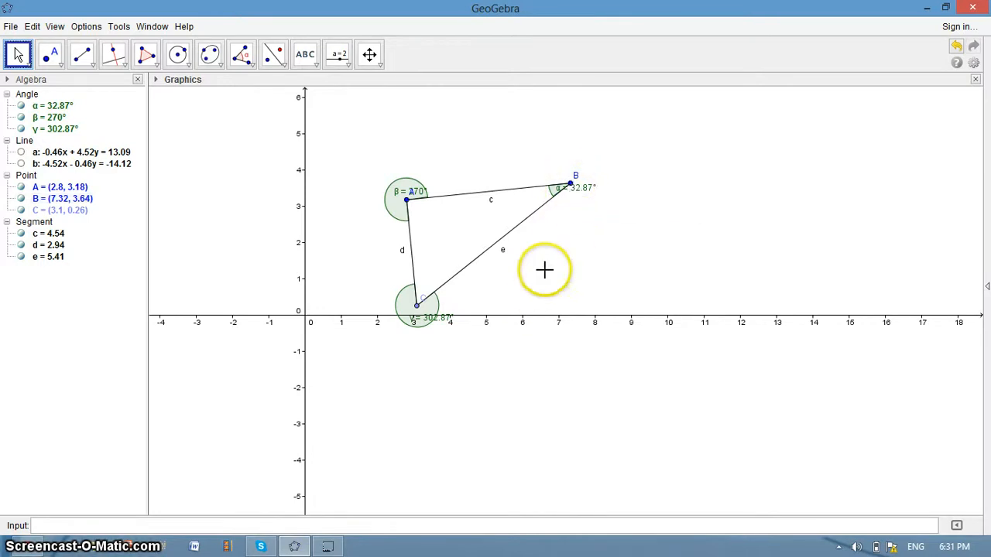
{"action": "left_click", "coordinate": [570, 184]}
{"action": "left_click_drag", "start_coordinate": [570, 182], "coordinate": [508, 392]}
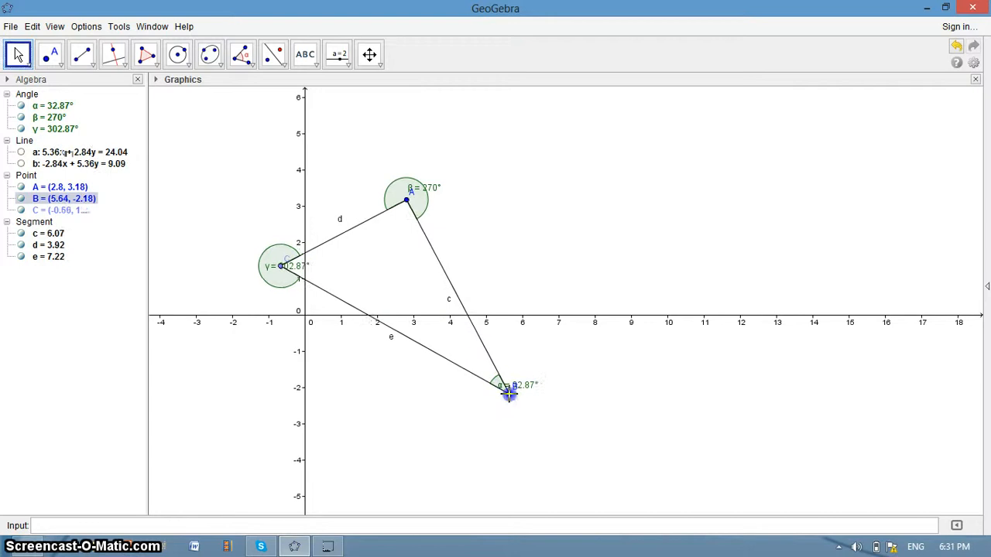